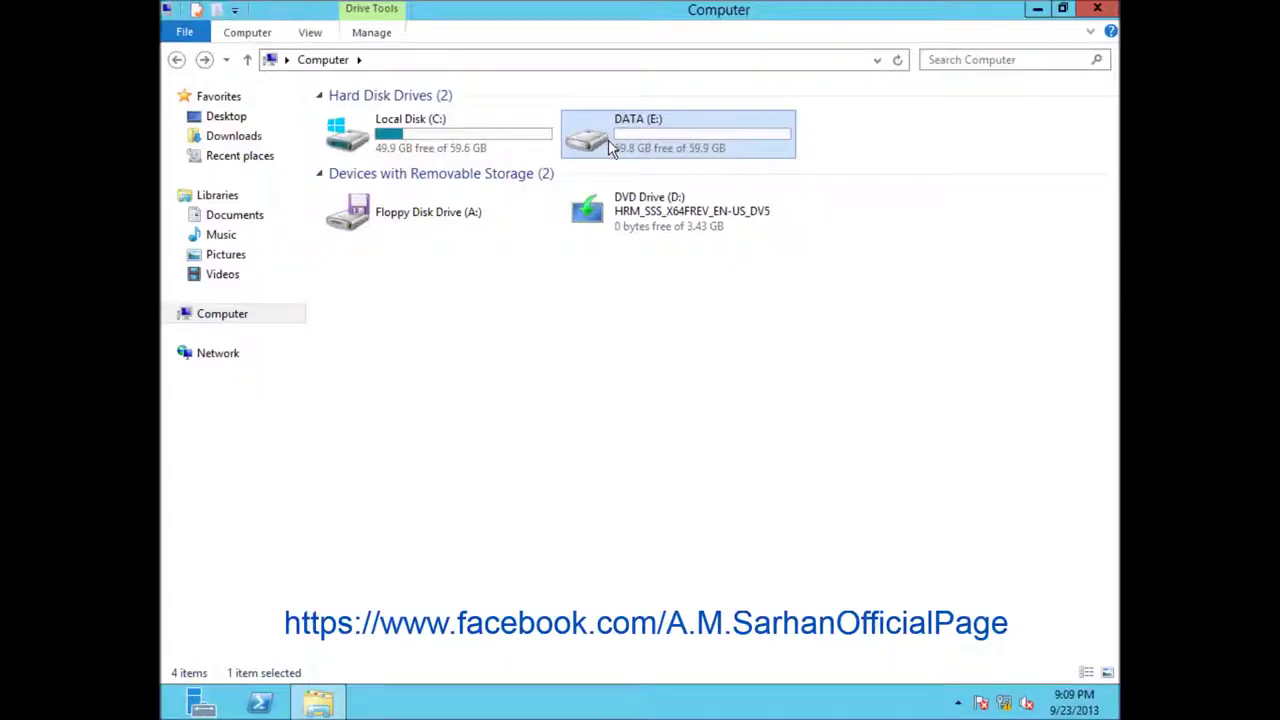
Step: Open the Shadow Copies settings in the properties of the DATA (E:) drive
right_click(717, 143)
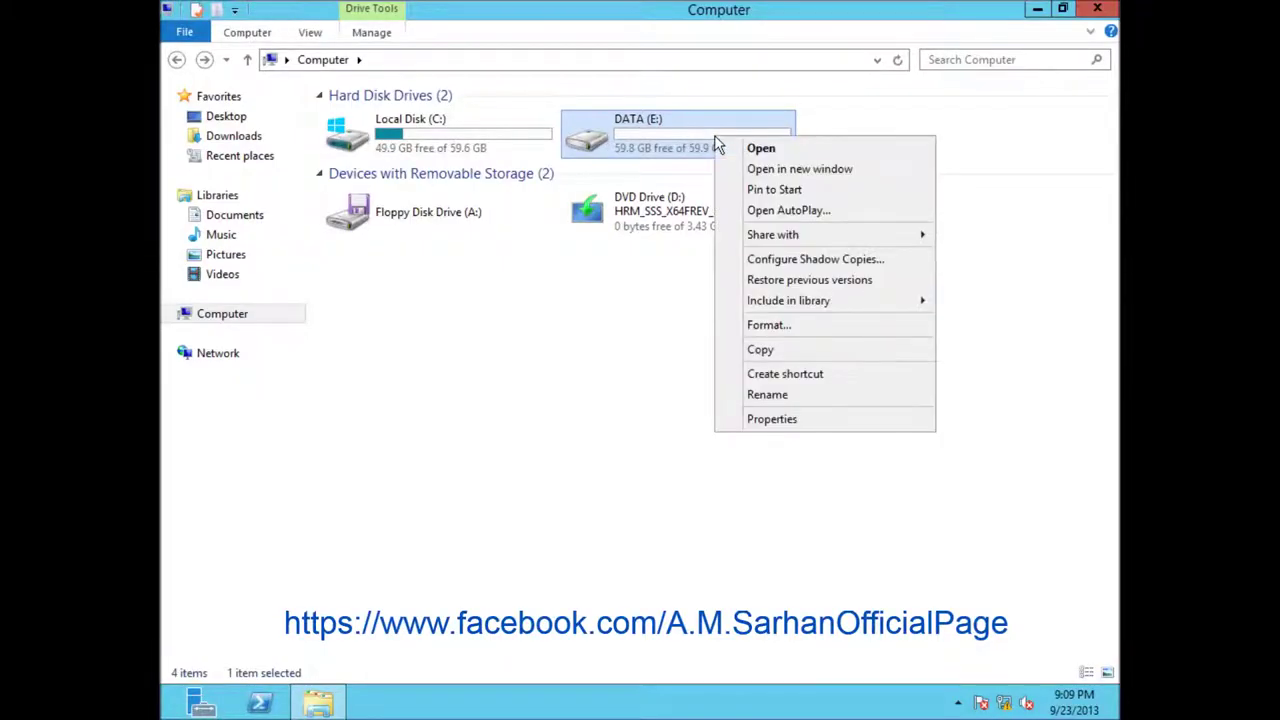
left_click(803, 418)
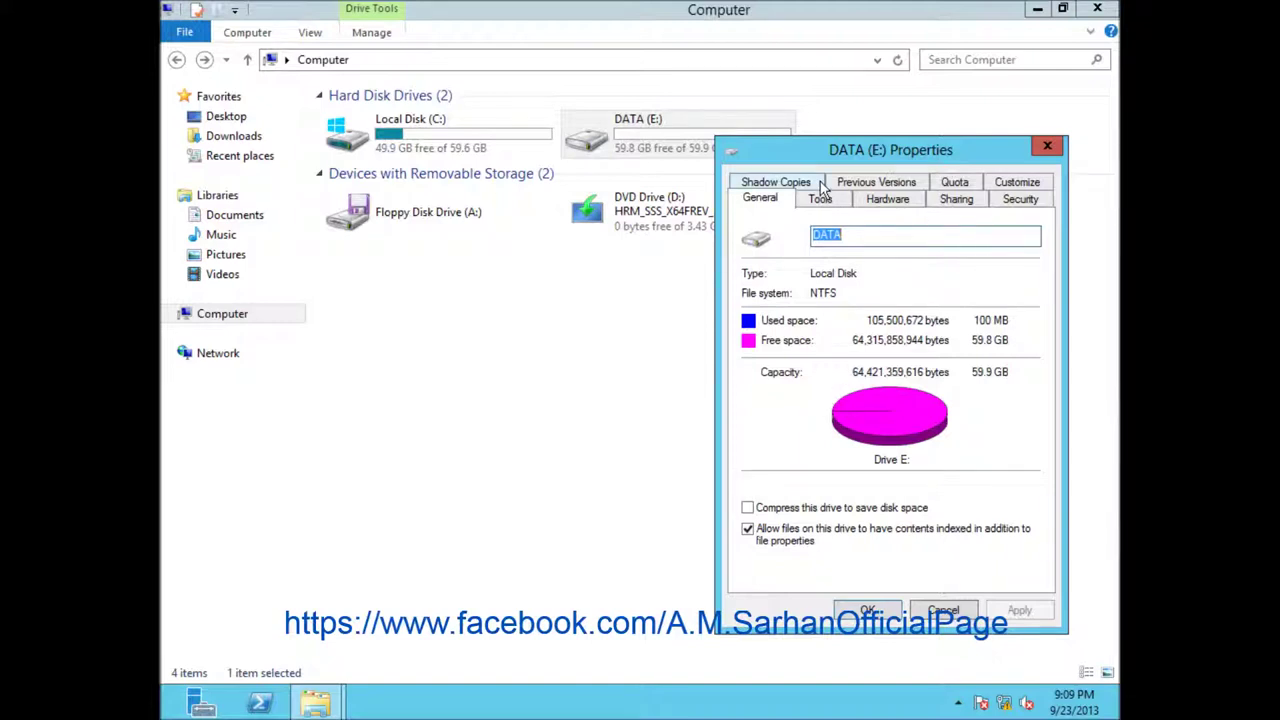
left_click_drag(833, 159, 750, 121)
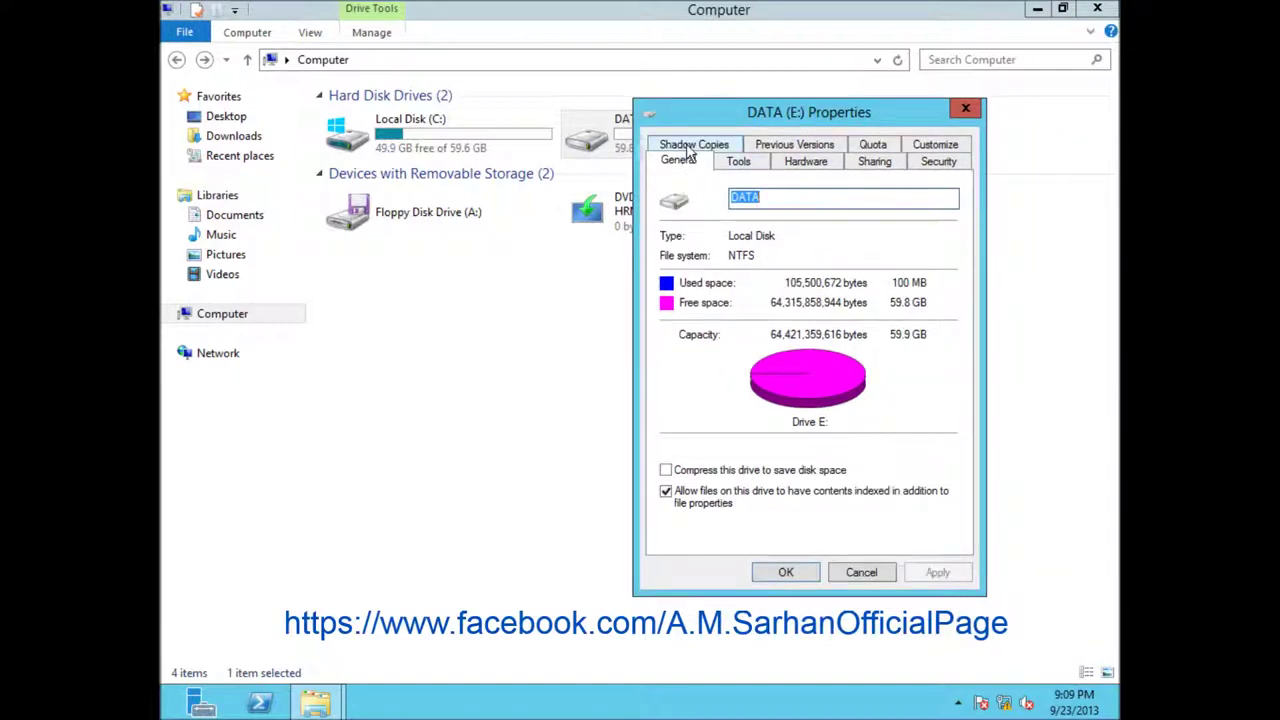
left_click(692, 147)
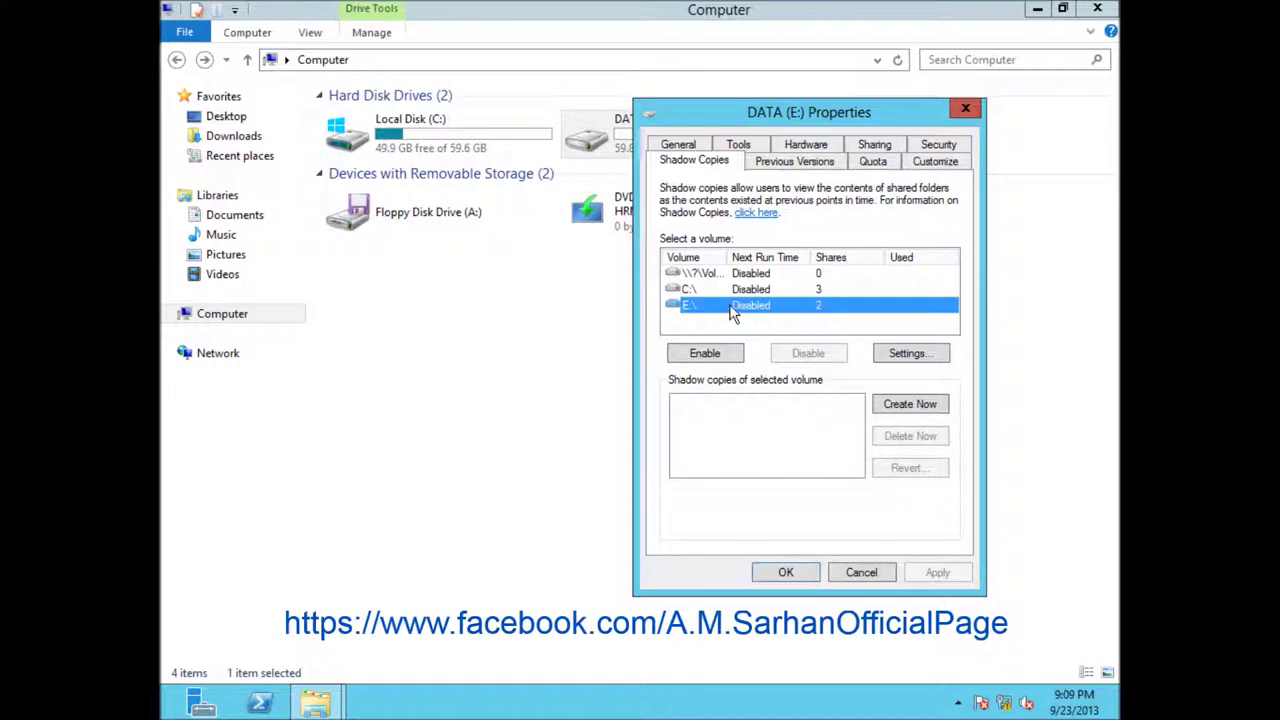
Step: Review the shadow copy storage settings and weekly schedule of volume E: without changing the schedule
left_click(912, 362)
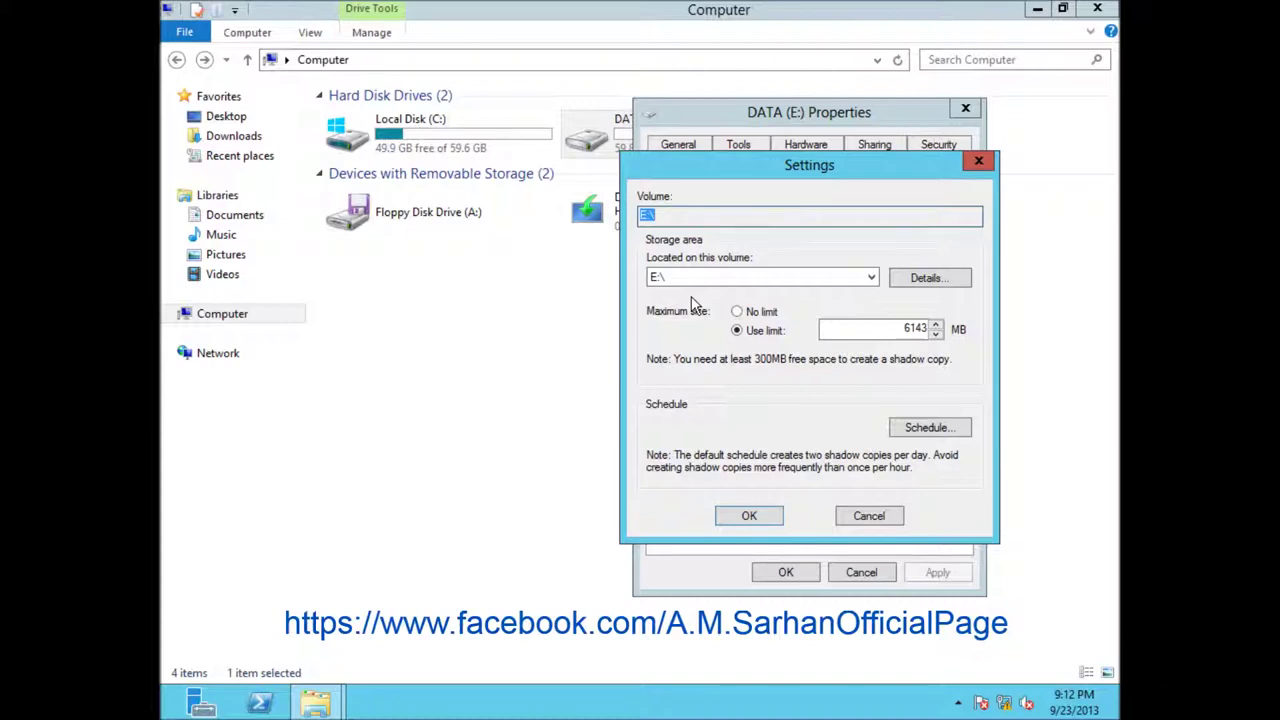
left_click(930, 430)
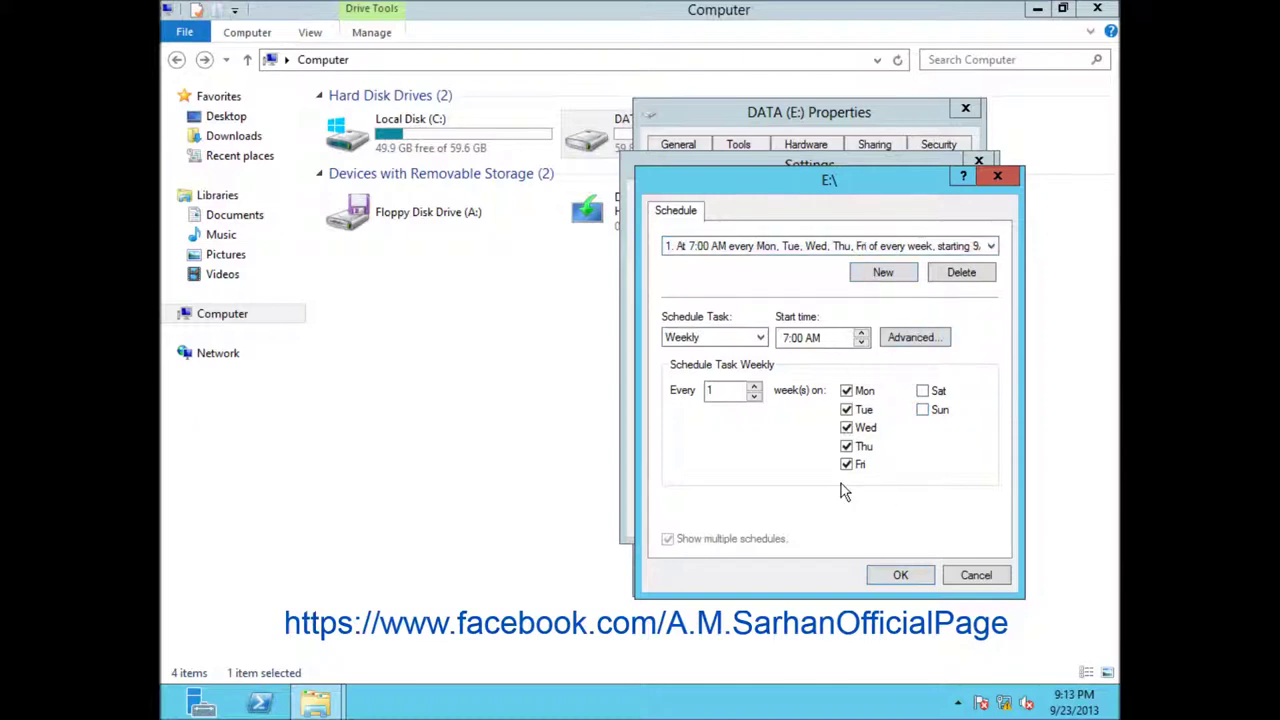
left_click(995, 577)
left_click(749, 518)
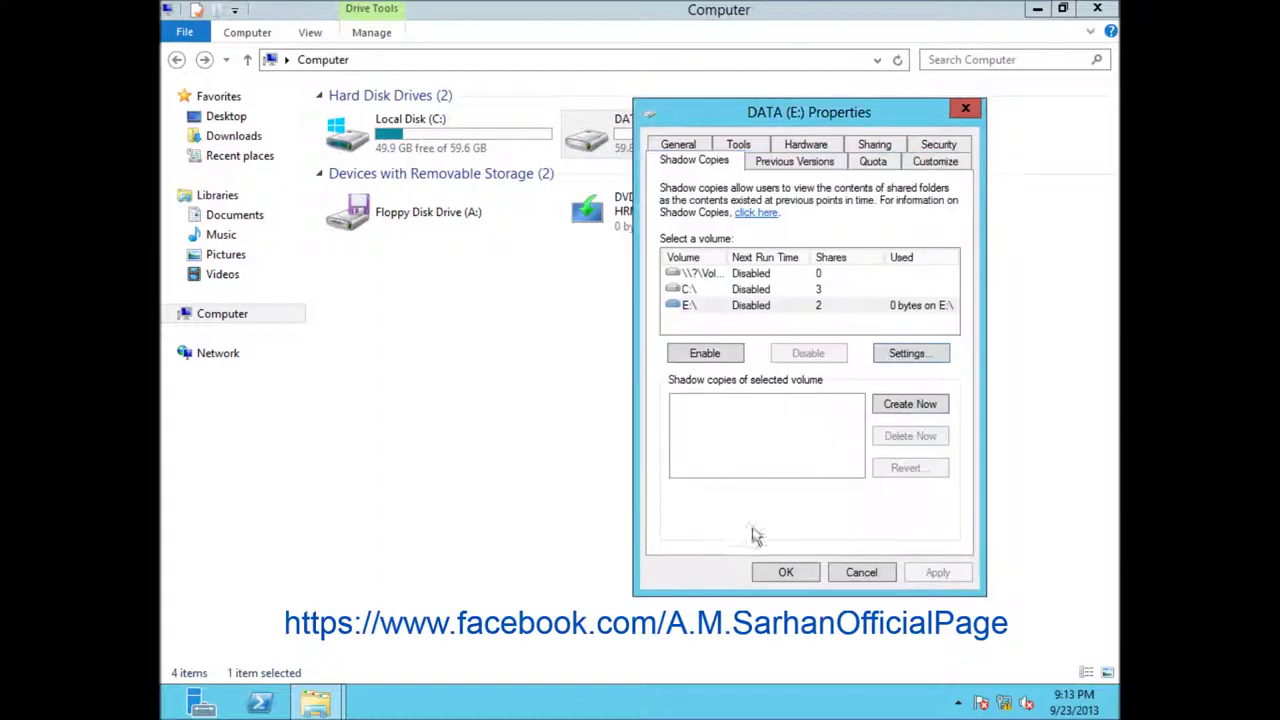
Step: Enable shadow copies on volume E: with the default schedule and close the drive's properties
left_click(705, 354)
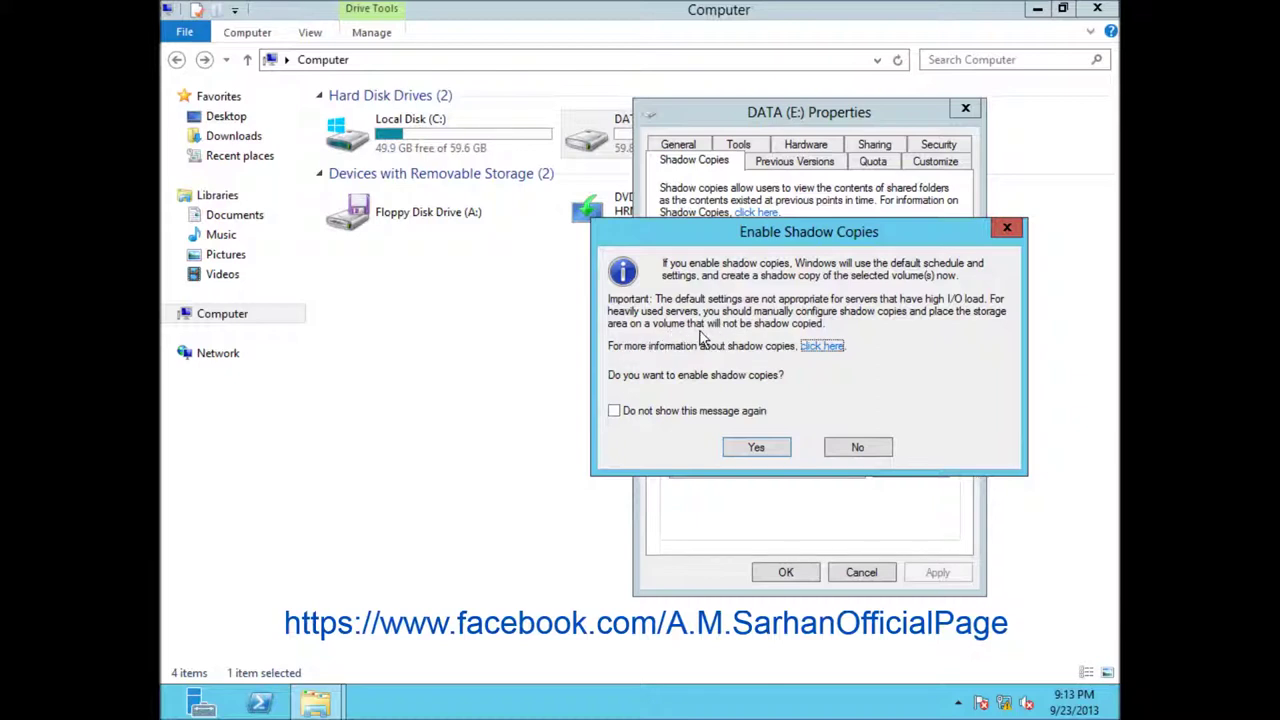
left_click(764, 449)
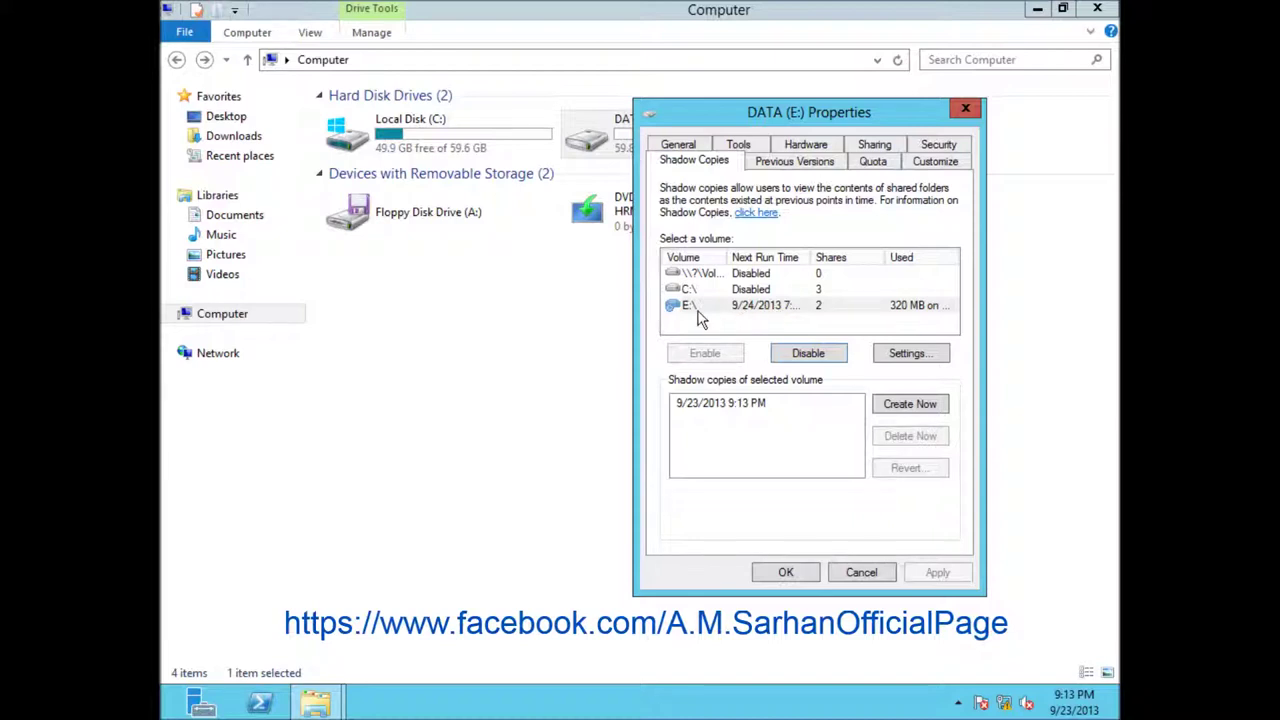
left_click(708, 410)
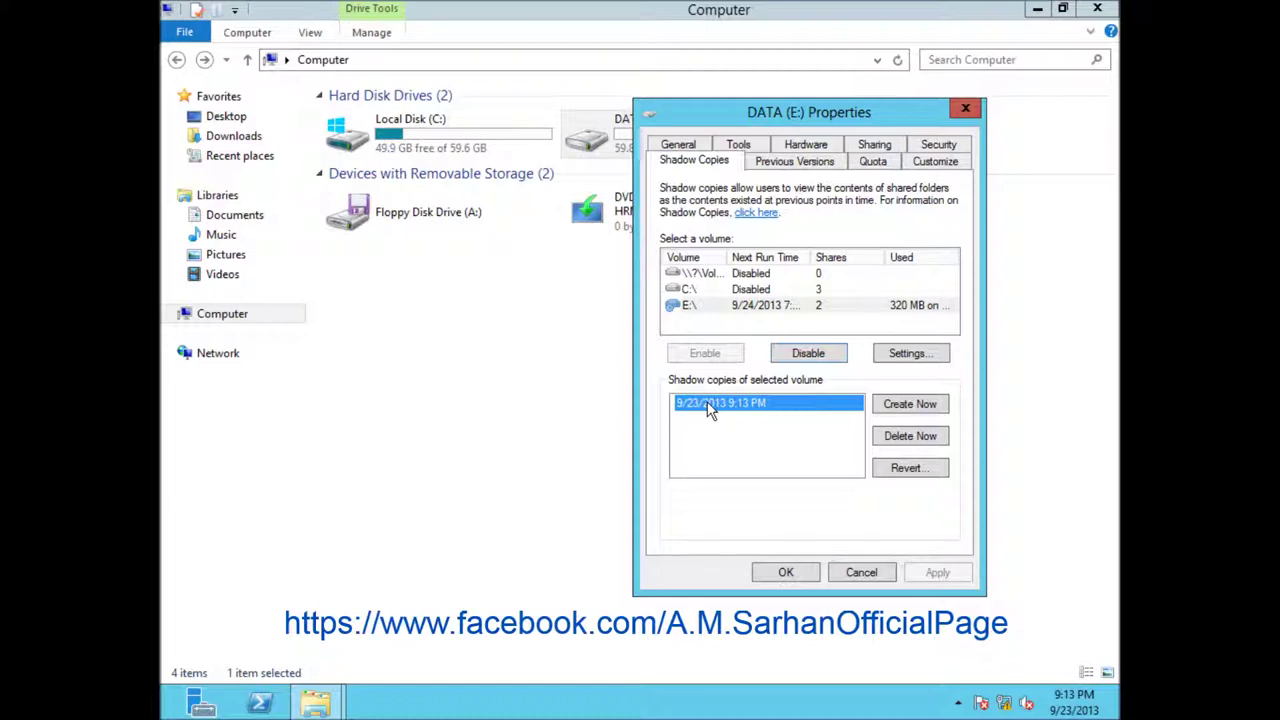
left_click(789, 575)
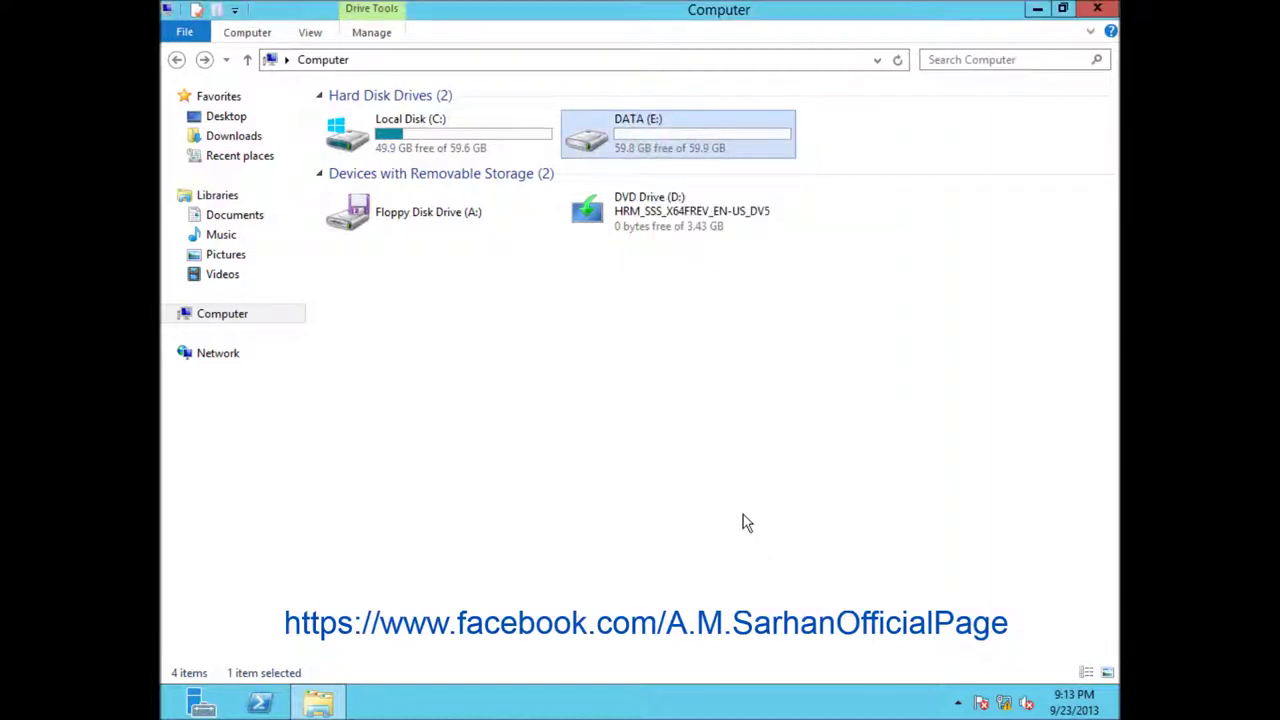
left_click(743, 514)
Step: Switch to the Windows 8 x64 virtual machine and open Public > IT > Systems Config on the network computer SITE-DC
mouse_move(432, 5)
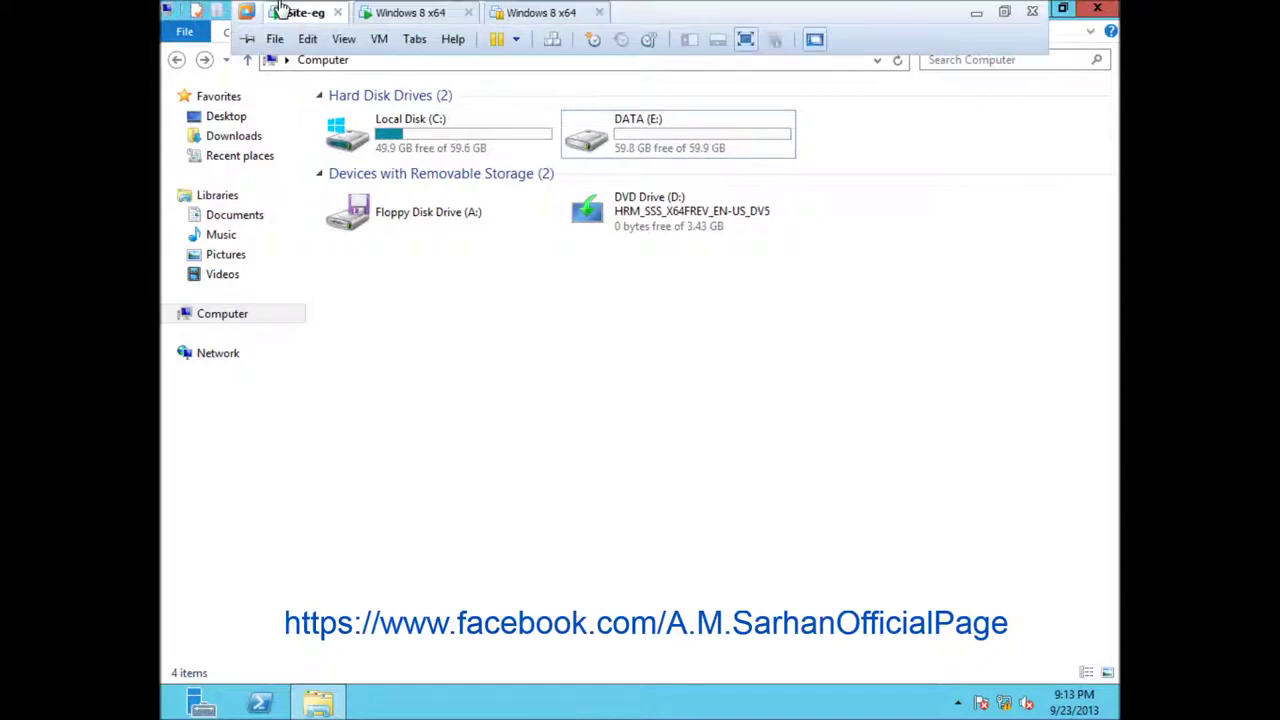
left_click(390, 22)
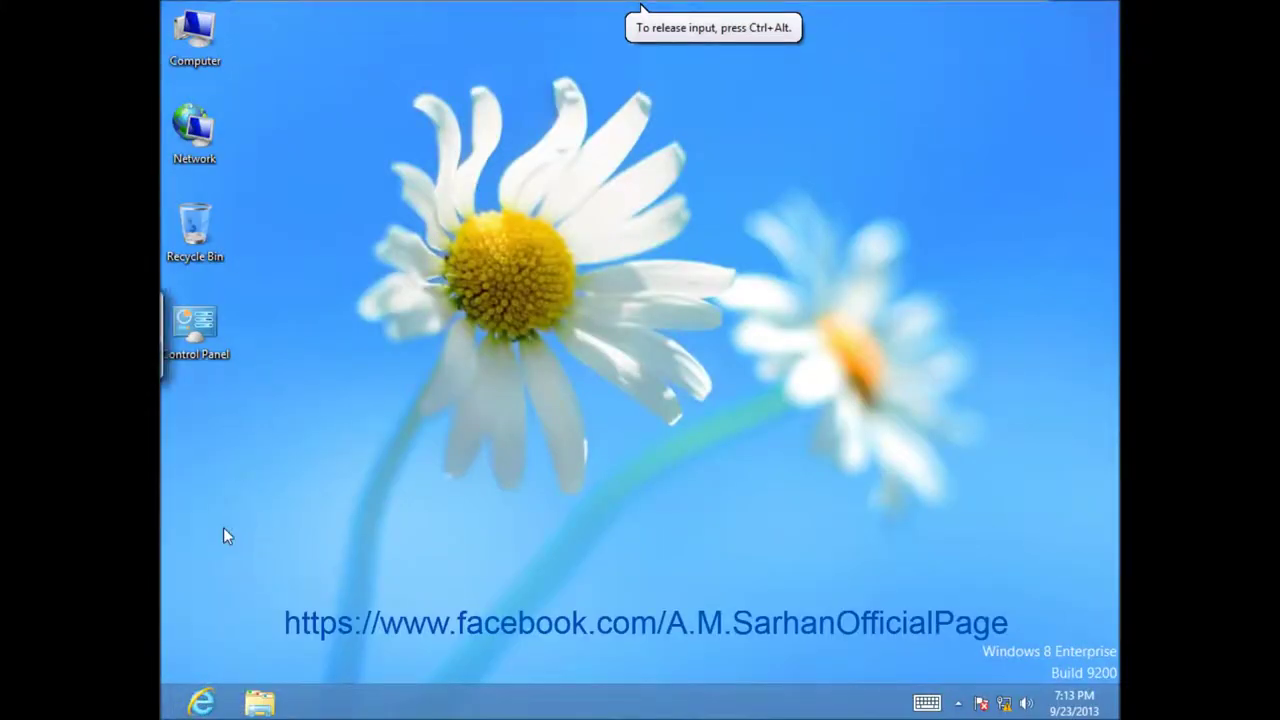
double_click(183, 160)
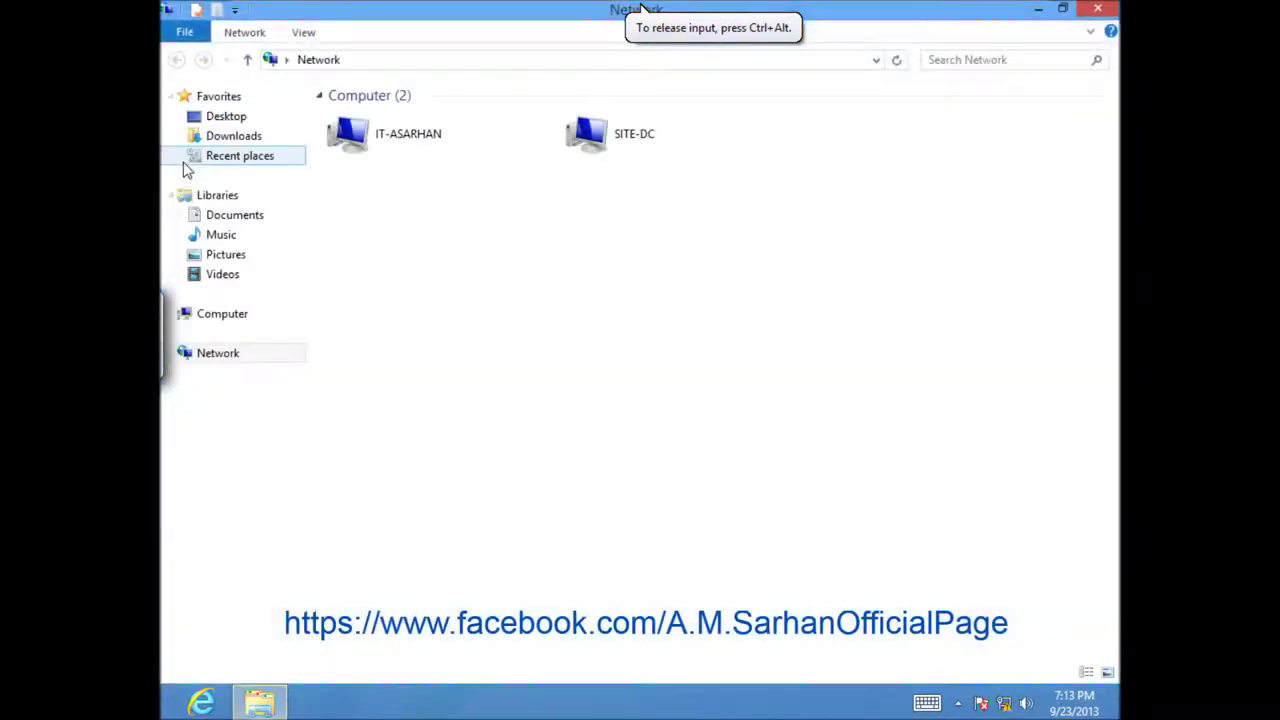
double_click(605, 133)
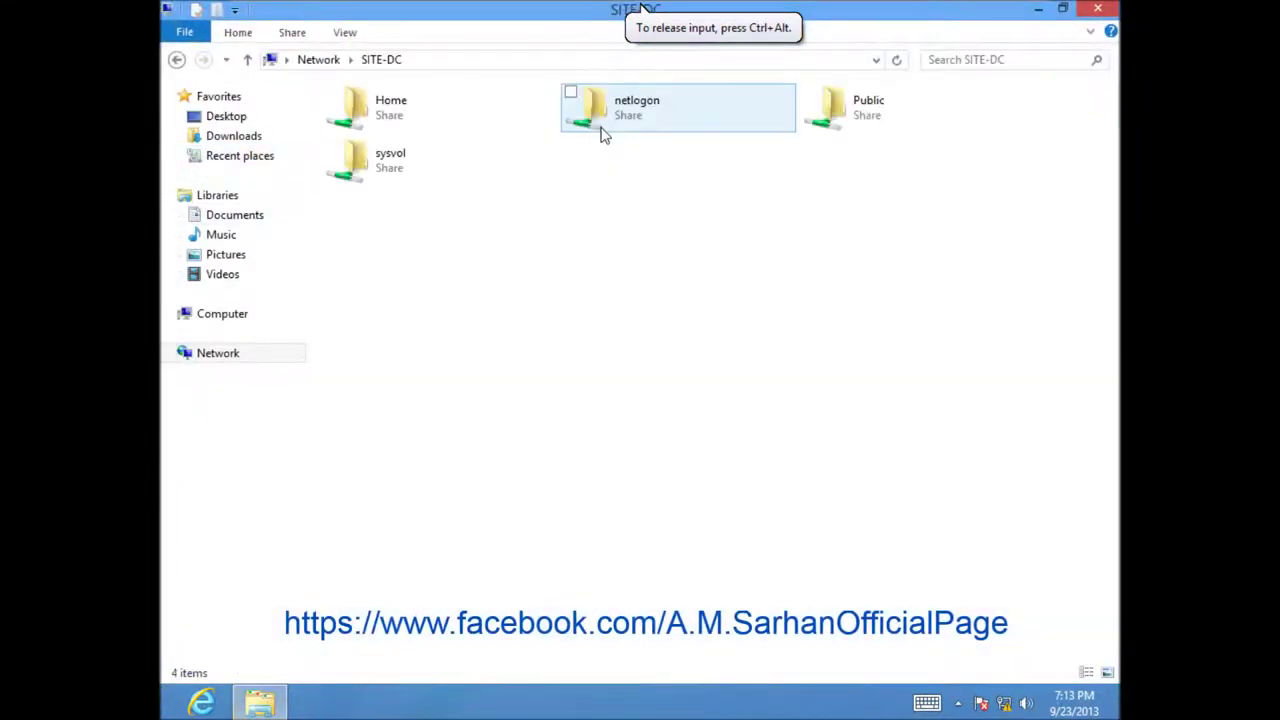
double_click(849, 112)
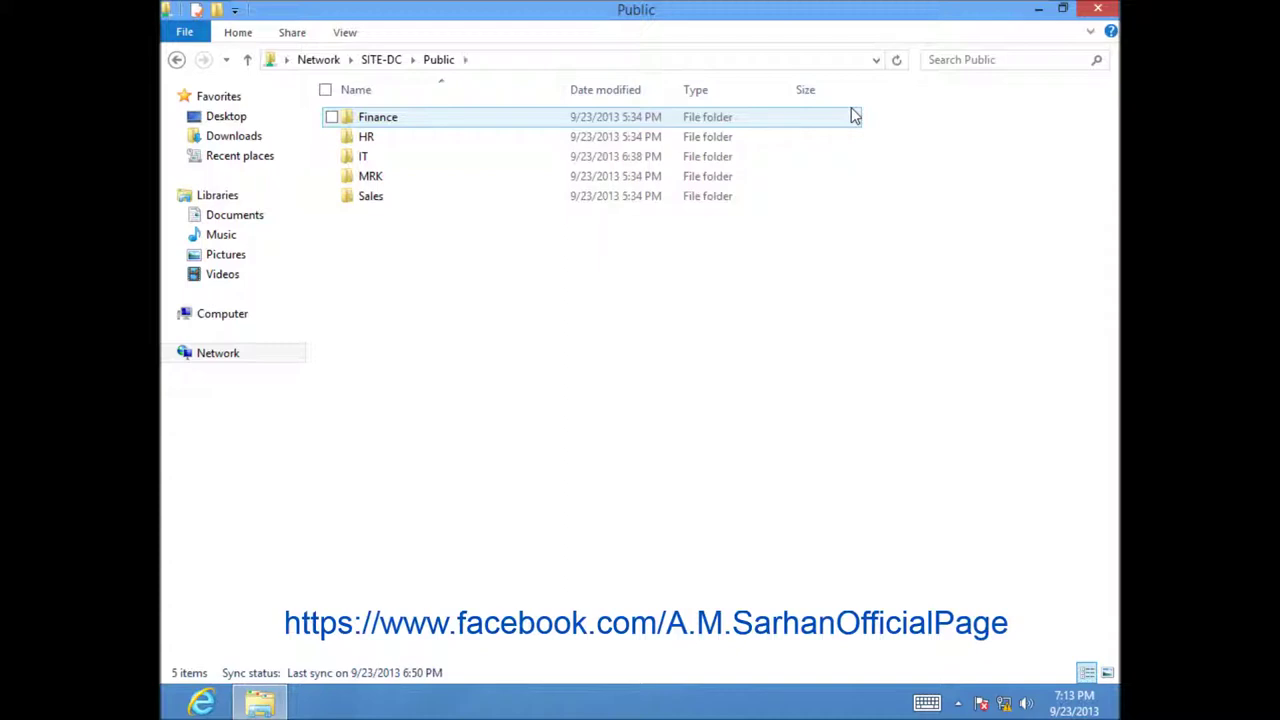
double_click(460, 158)
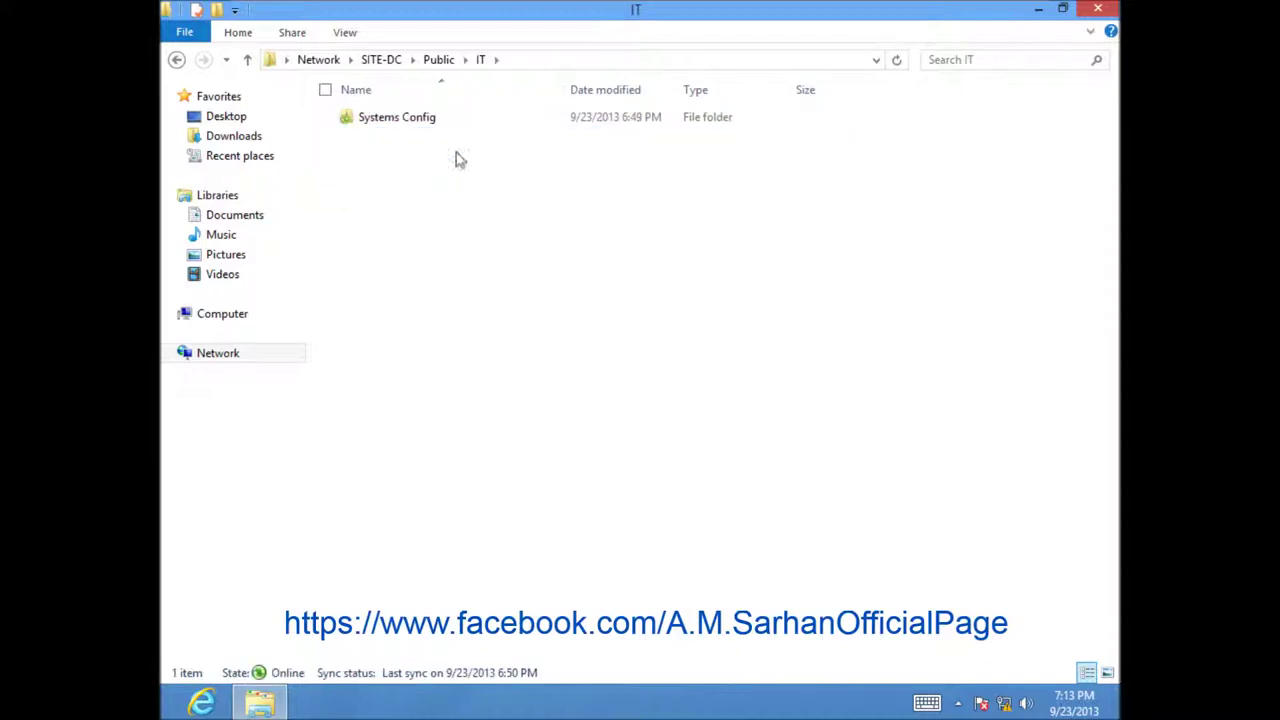
double_click(430, 125)
Step: Delete the Mail Settings text document from the shared Systems Config folder
left_click(415, 125)
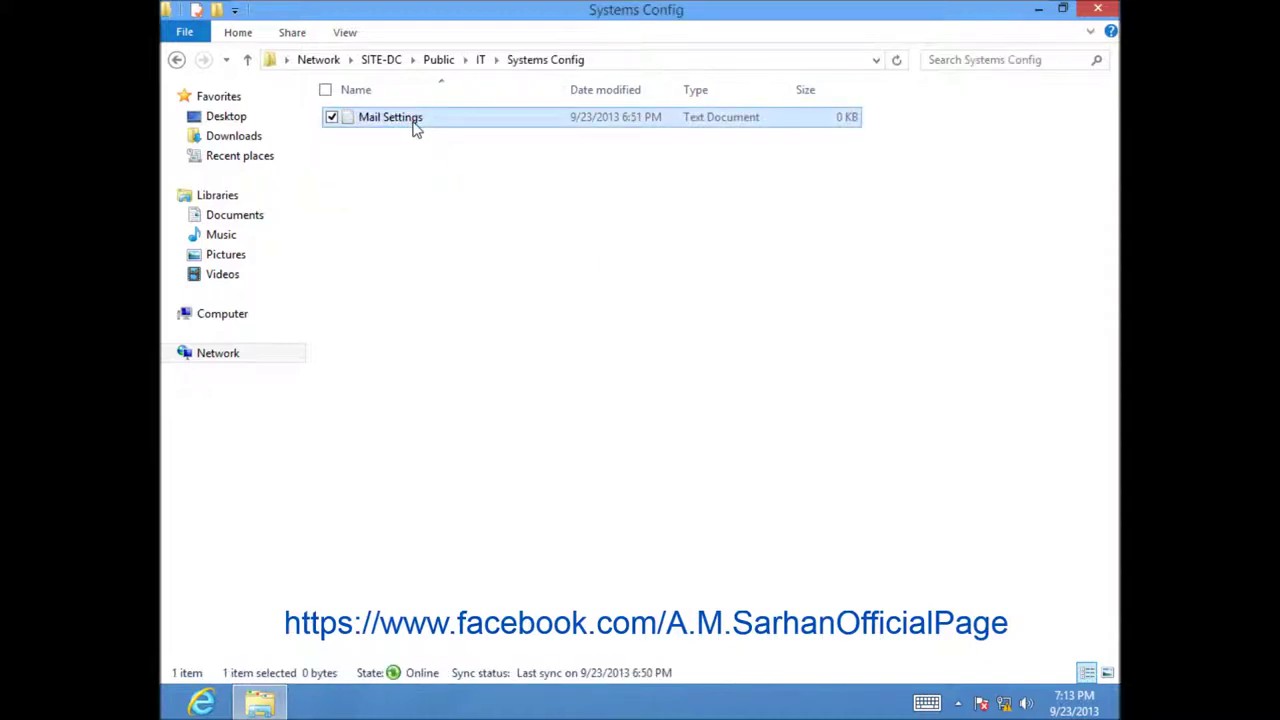
right_click(418, 125)
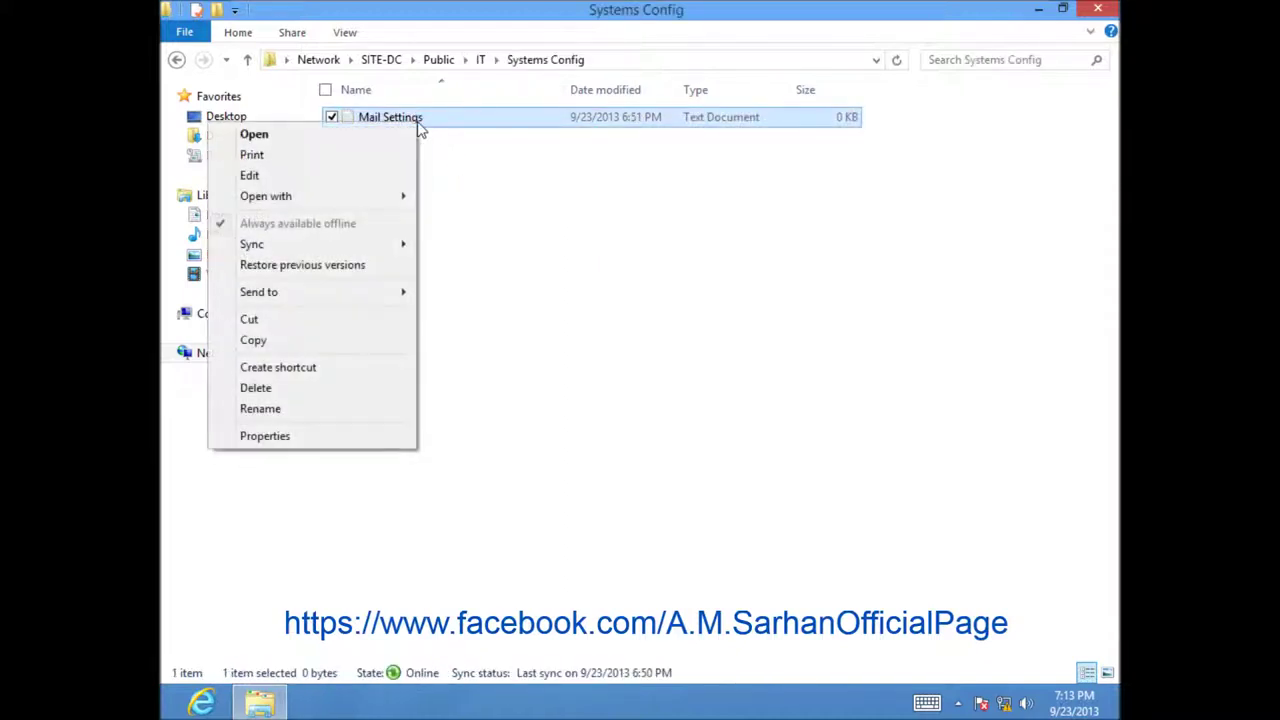
left_click(336, 395)
left_click(705, 428)
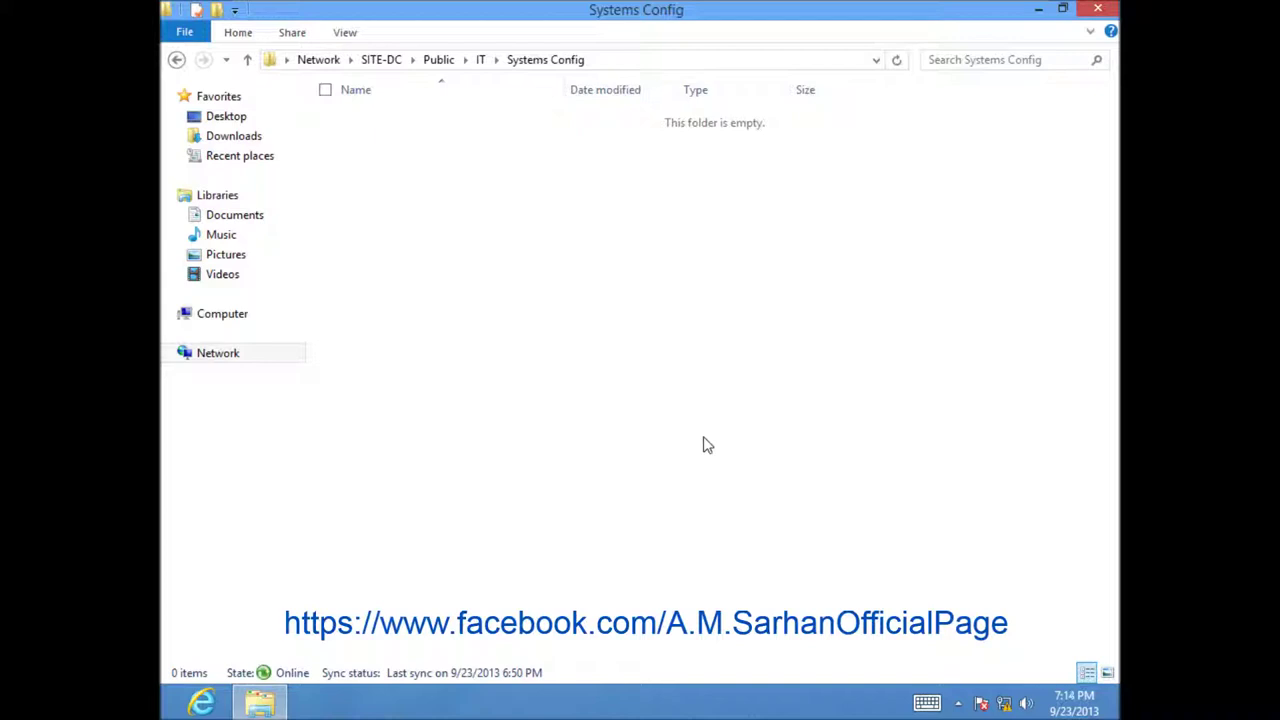
Step: Return to the IT folder and show the previous versions in the Systems Config folder's properties
left_click(178, 61)
right_click(395, 120)
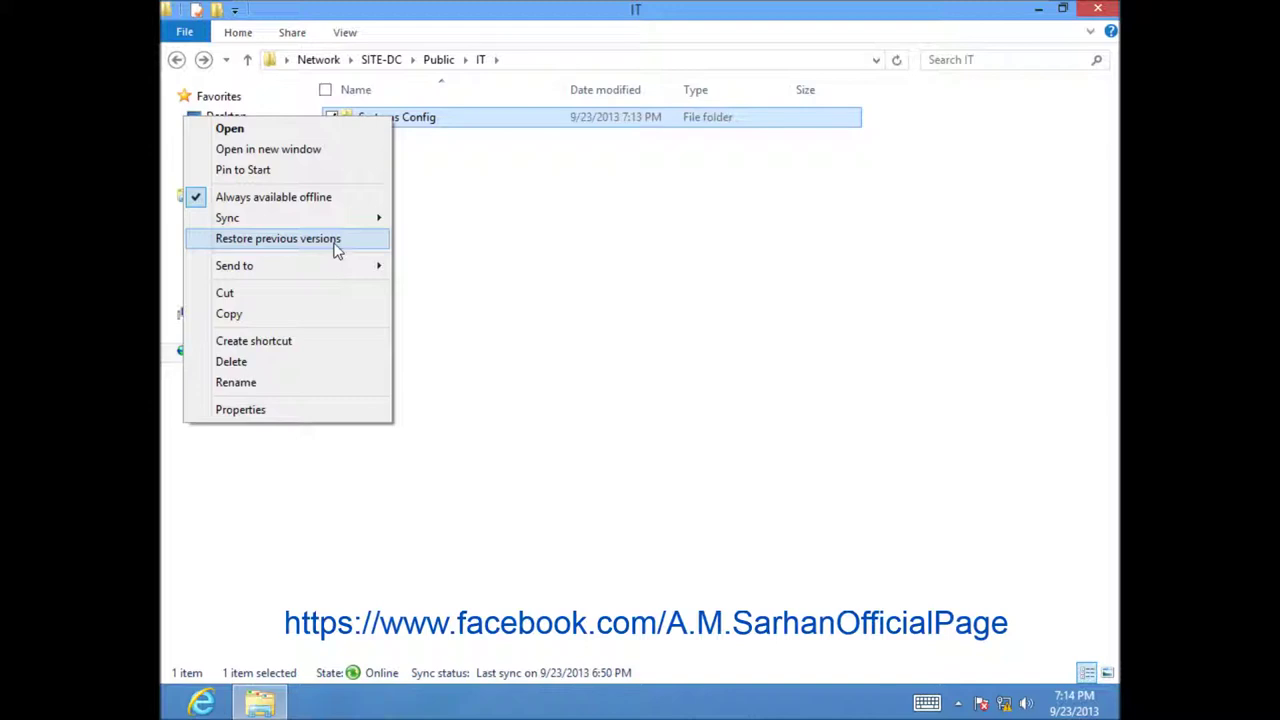
left_click(268, 409)
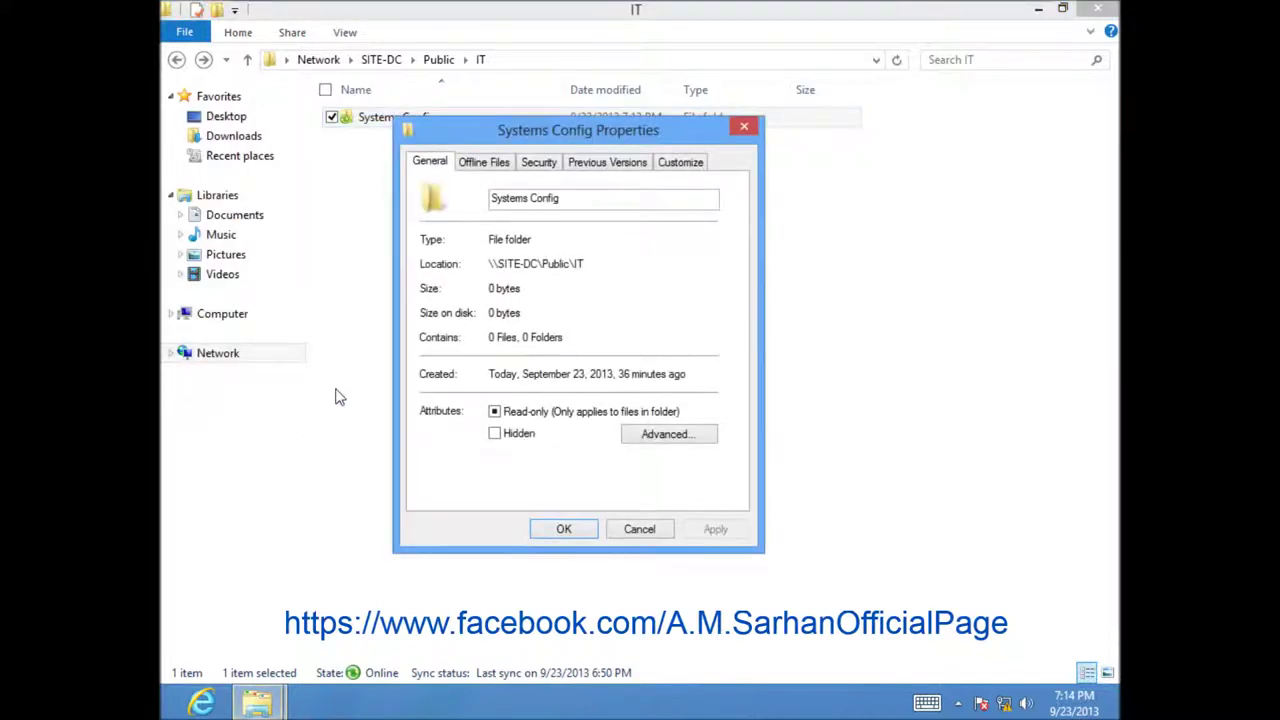
left_click(603, 165)
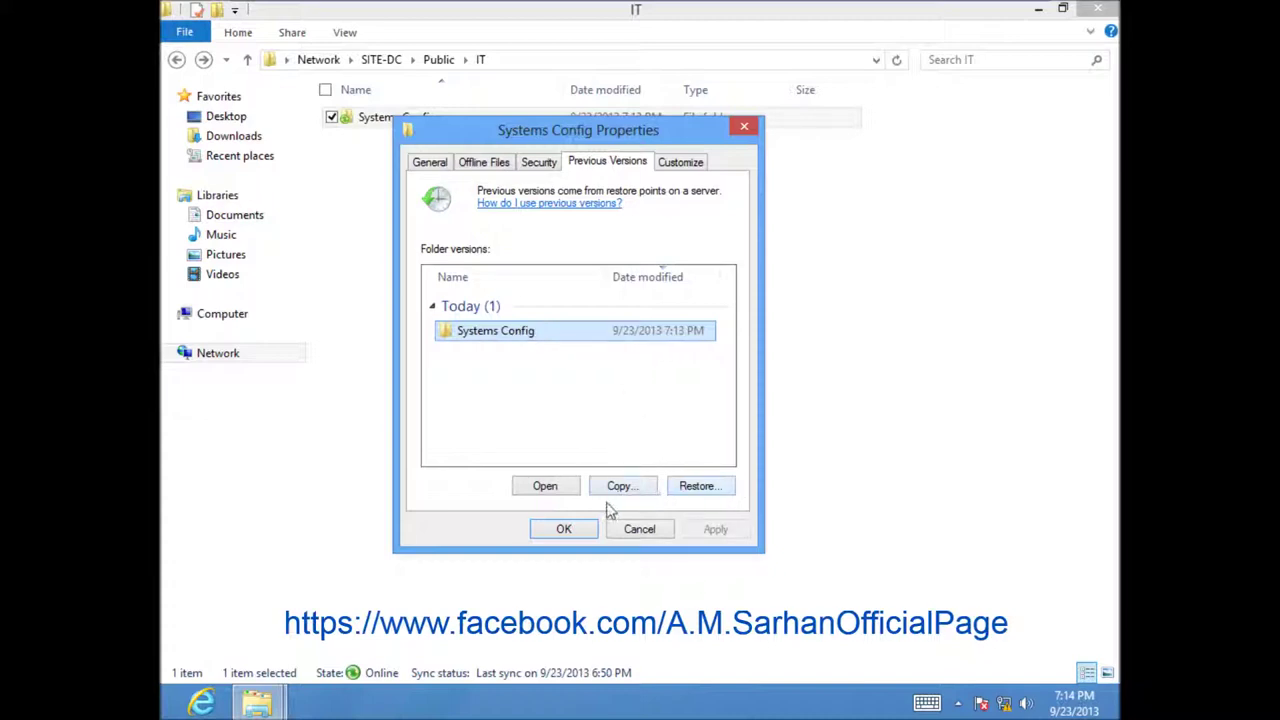
Step: Examine the contents of the previous version of Systems Config and its restore confirmation, cancelling the restore
left_click(565, 492)
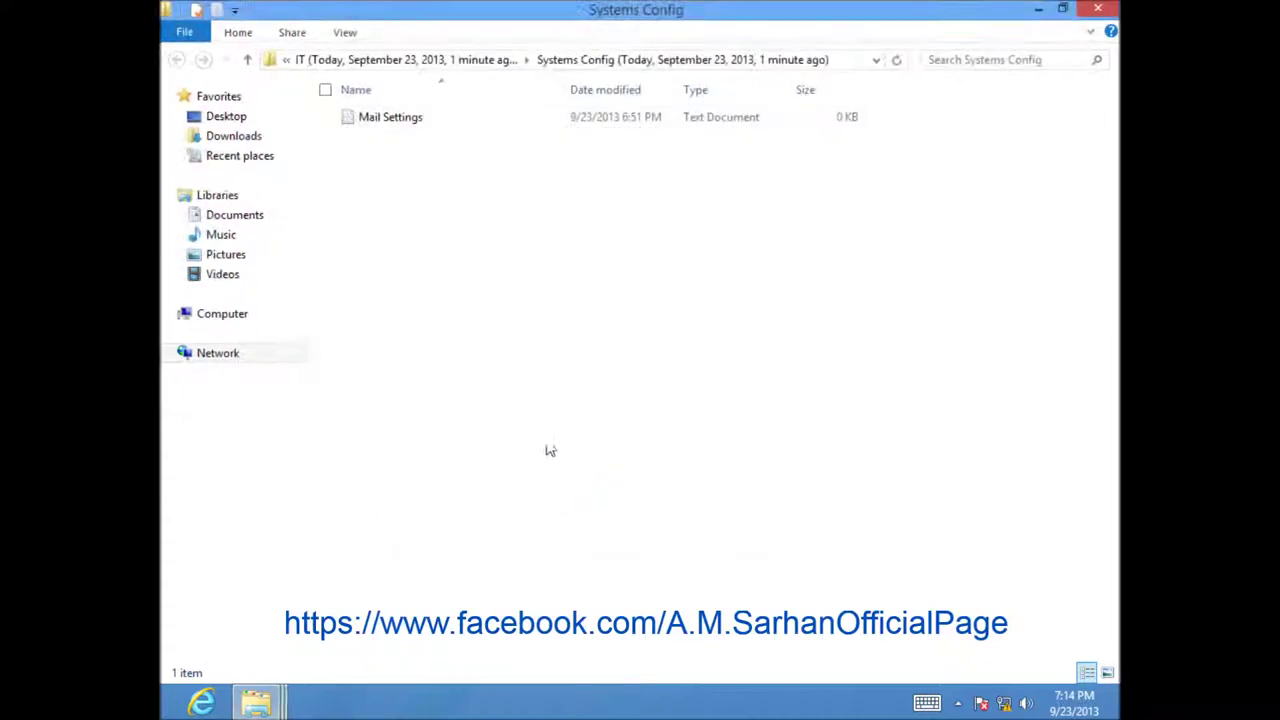
left_click(408, 127)
key("alt+F4")
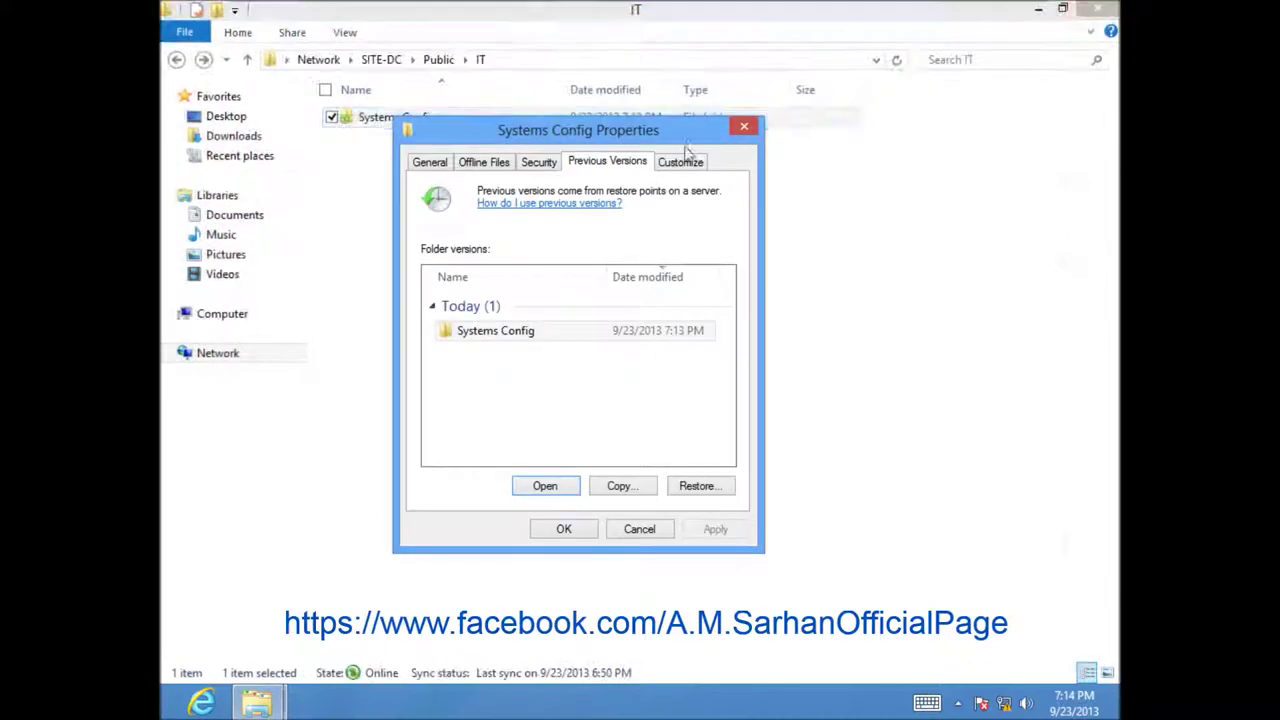
left_click(722, 492)
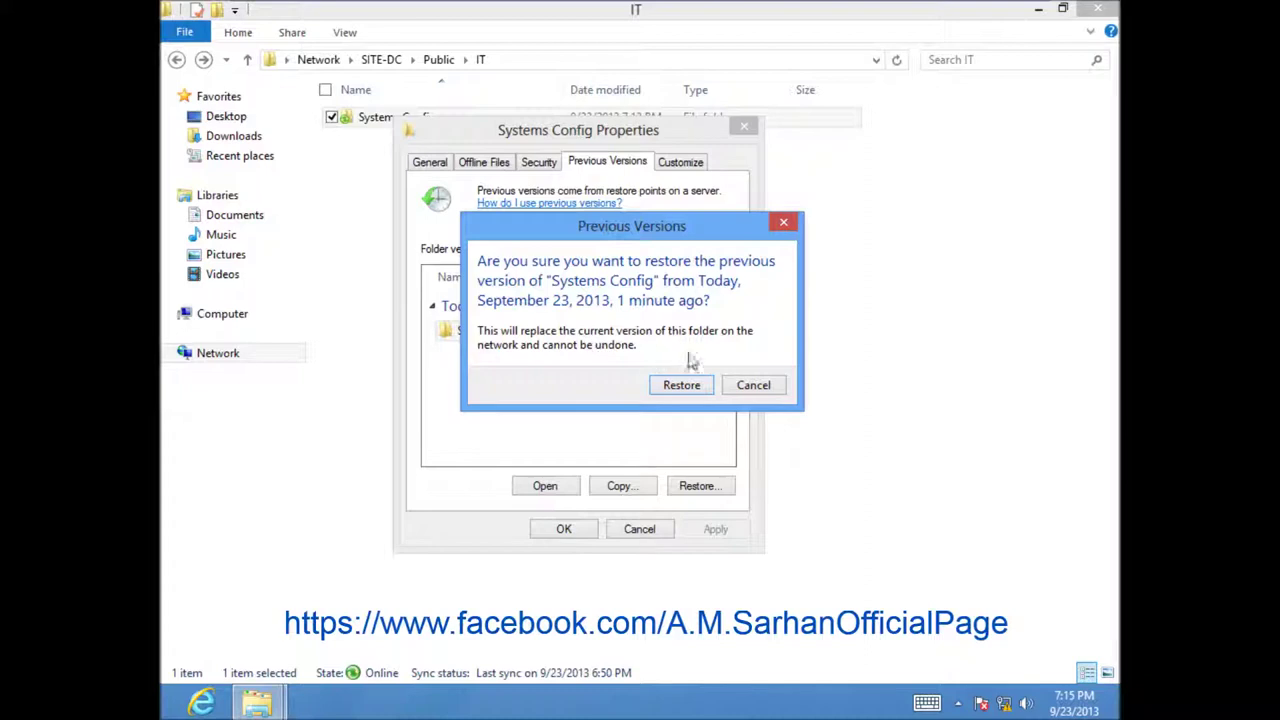
left_click(758, 390)
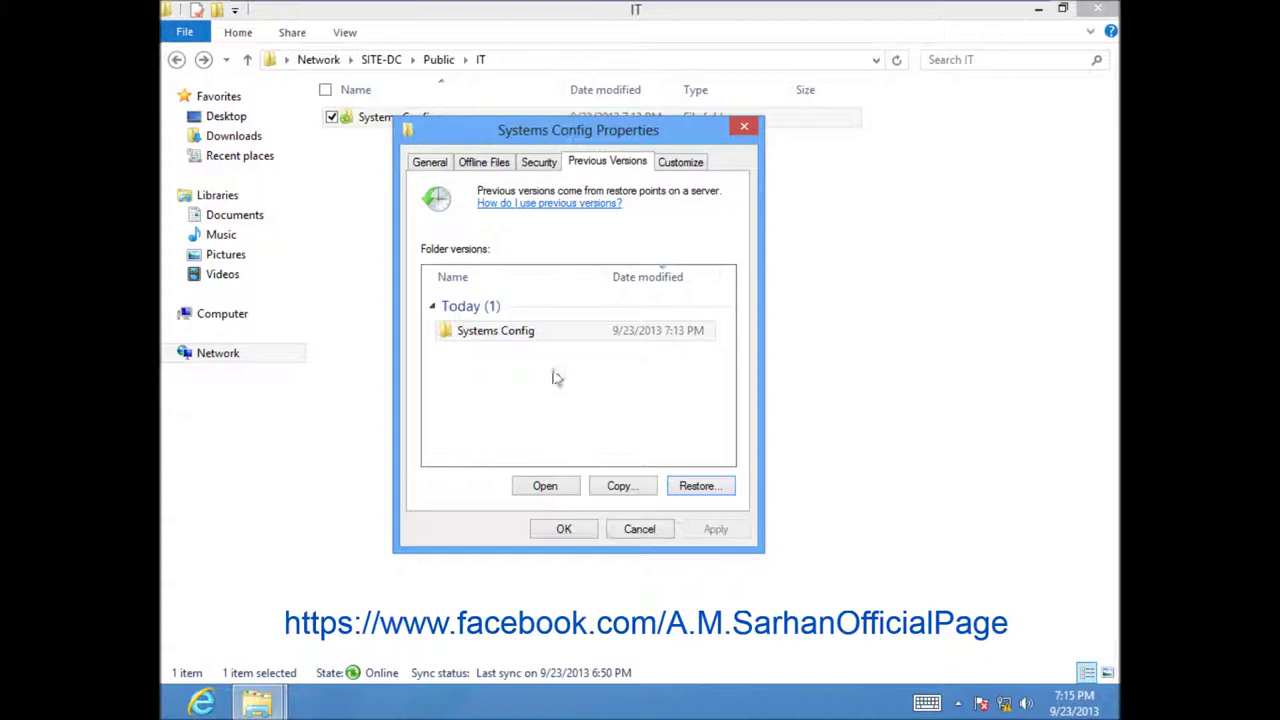
Step: Copy the Mail Settings file from the previous version of Systems Config, closing that version's window
left_click(581, 335)
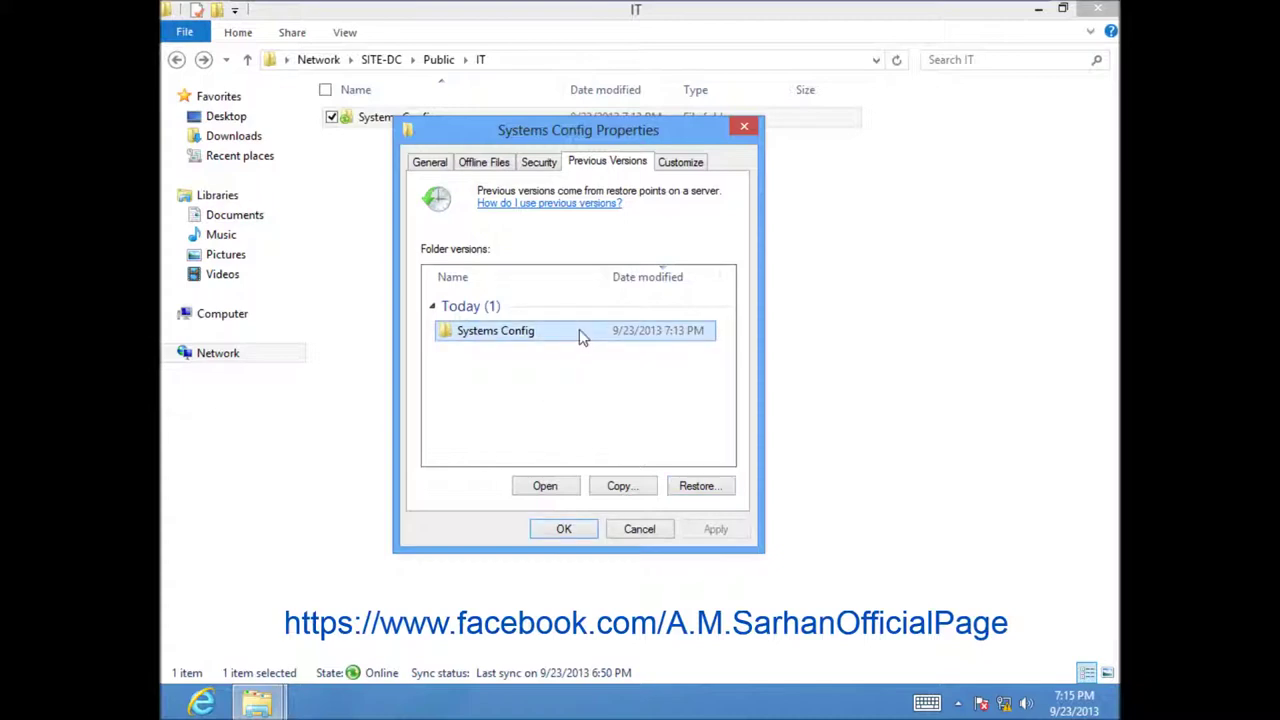
left_click(566, 487)
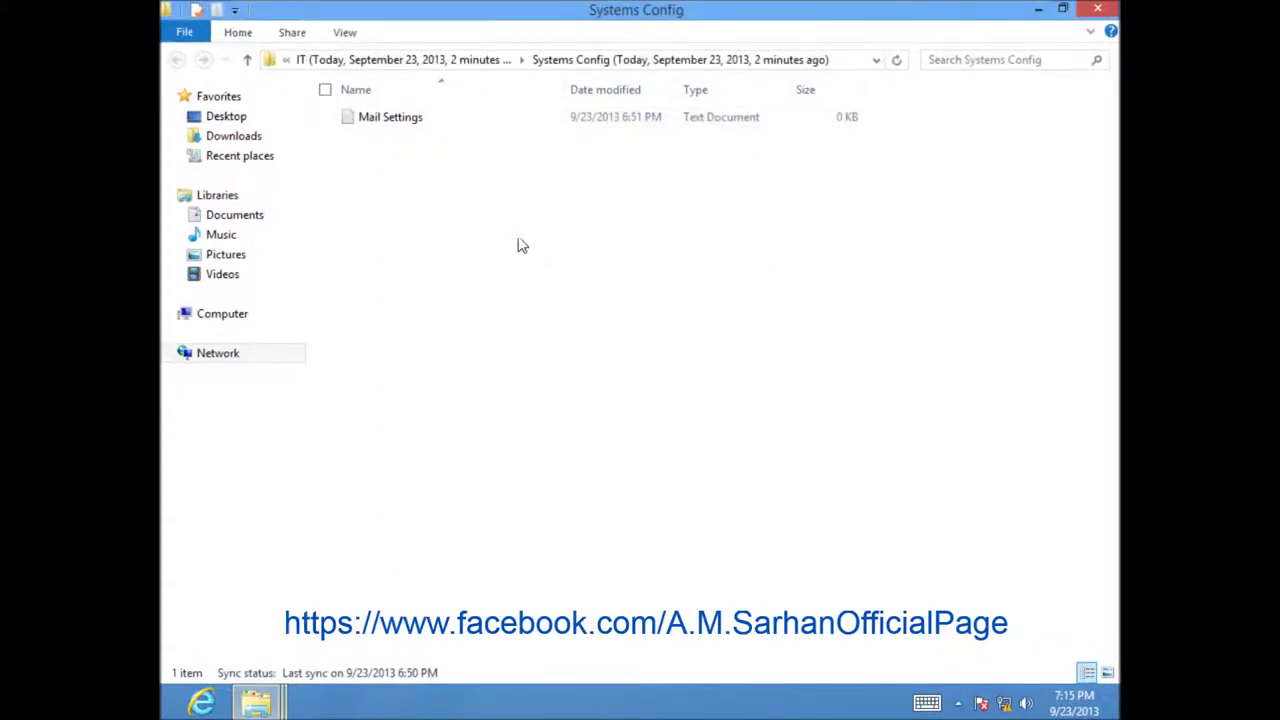
right_click(421, 125)
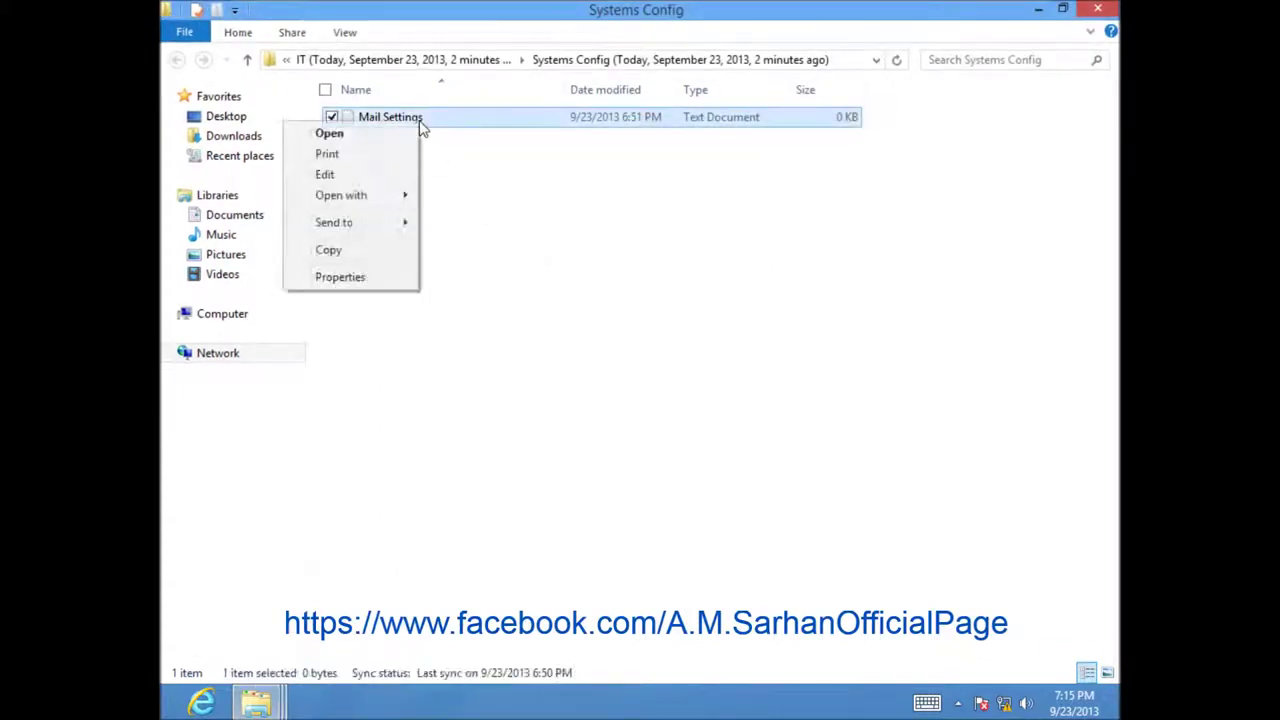
left_click(363, 256)
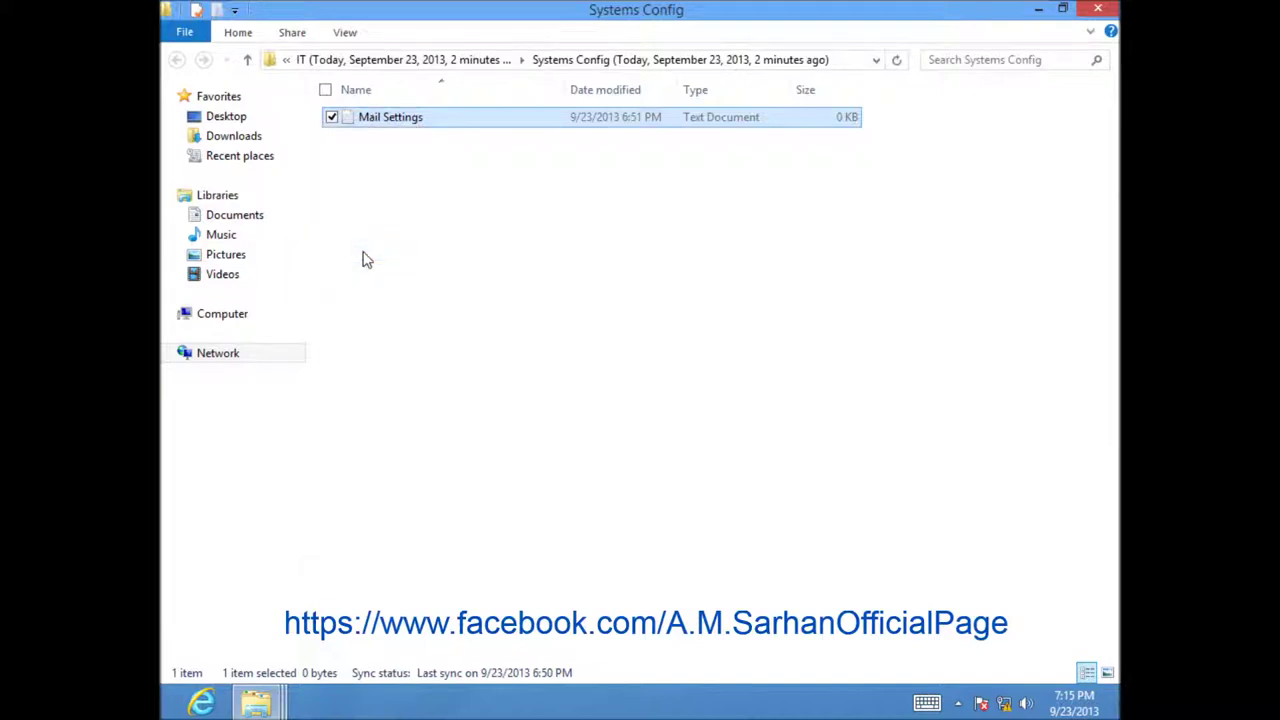
left_click(1111, 10)
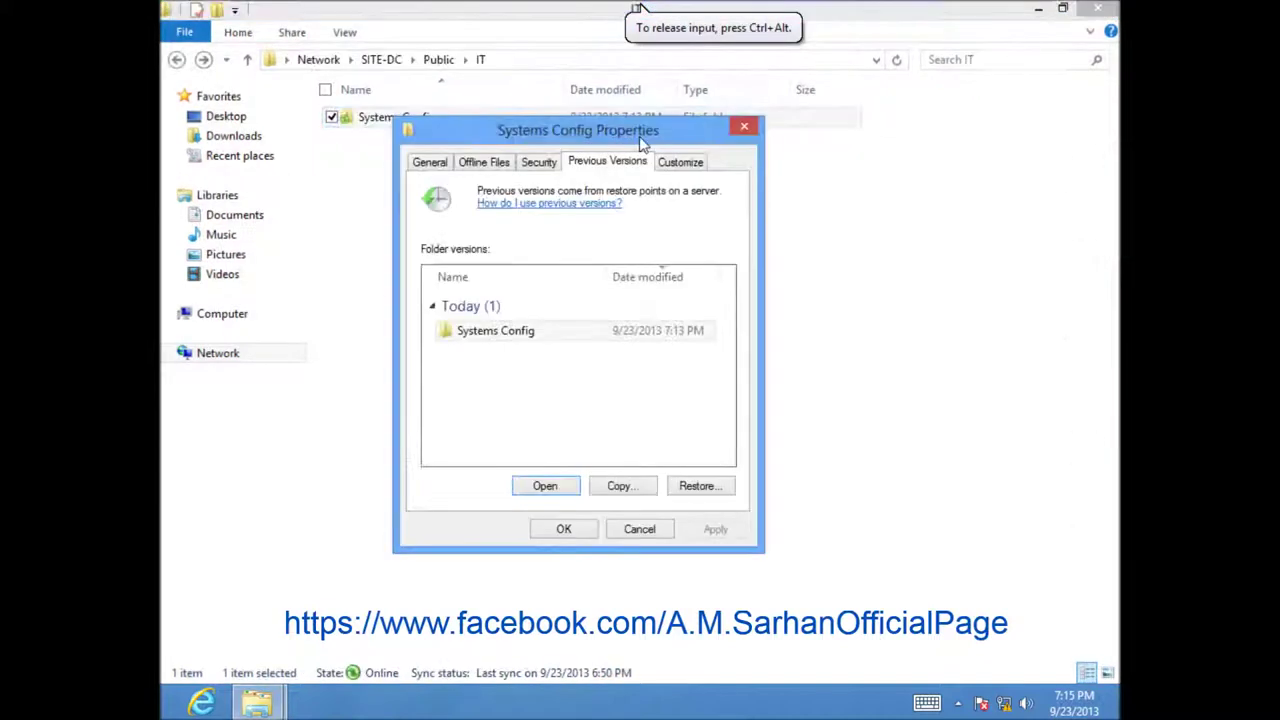
Step: Restore the shared Systems Config folder to its previous version from 9/23/2013 7:13 PM
left_click(695, 487)
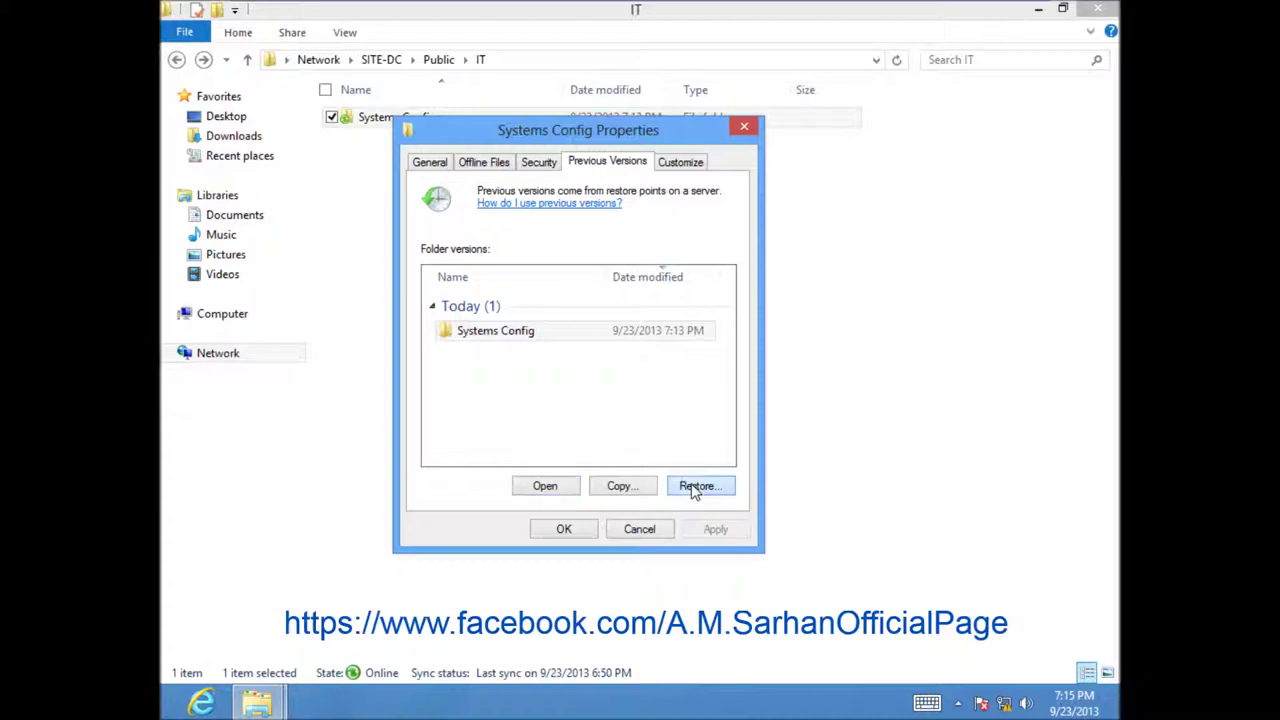
left_click(678, 384)
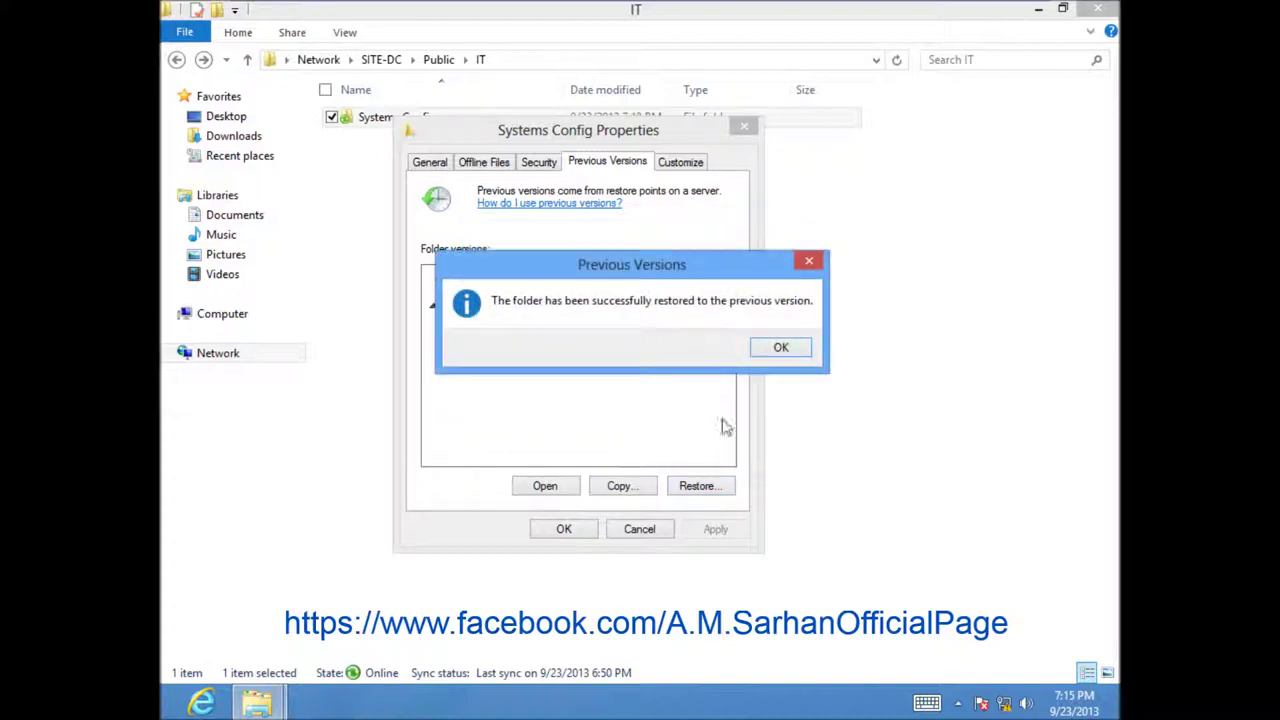
left_click(778, 350)
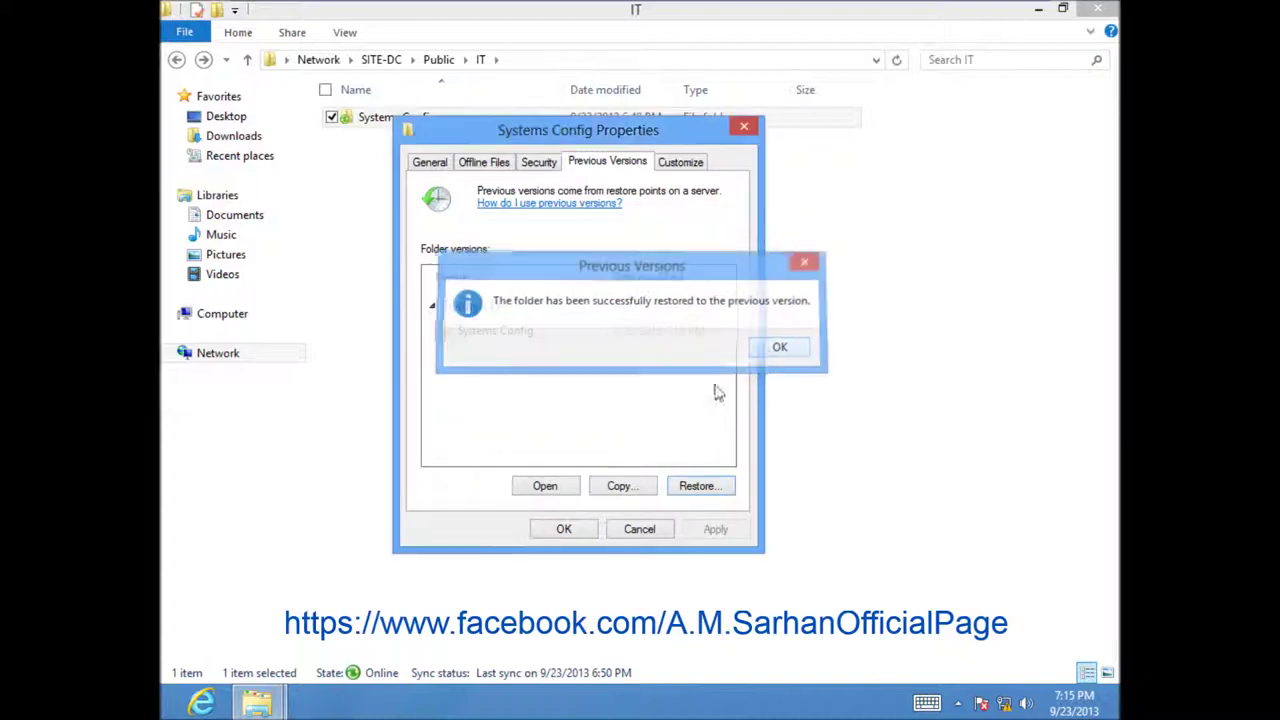
Step: Close the folder's properties, check the restored Mail Settings file in Systems Config by opening it, and close it again
left_click(560, 529)
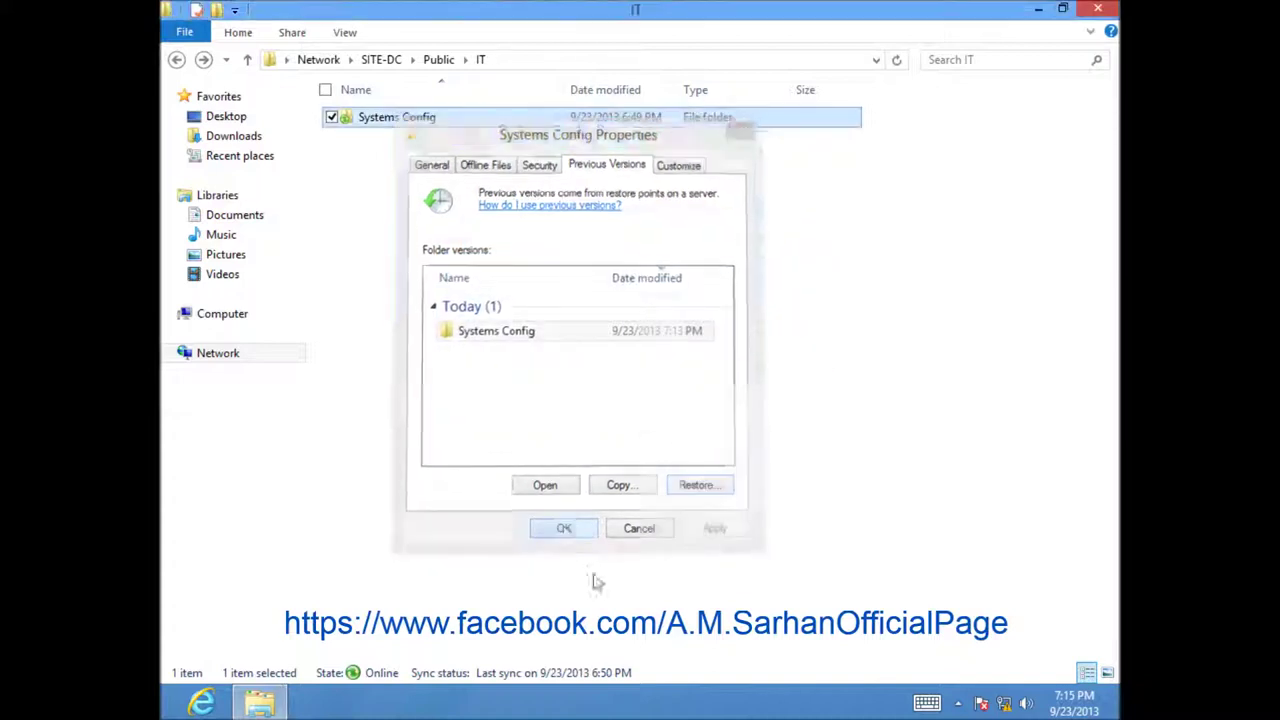
double_click(483, 122)
double_click(445, 122)
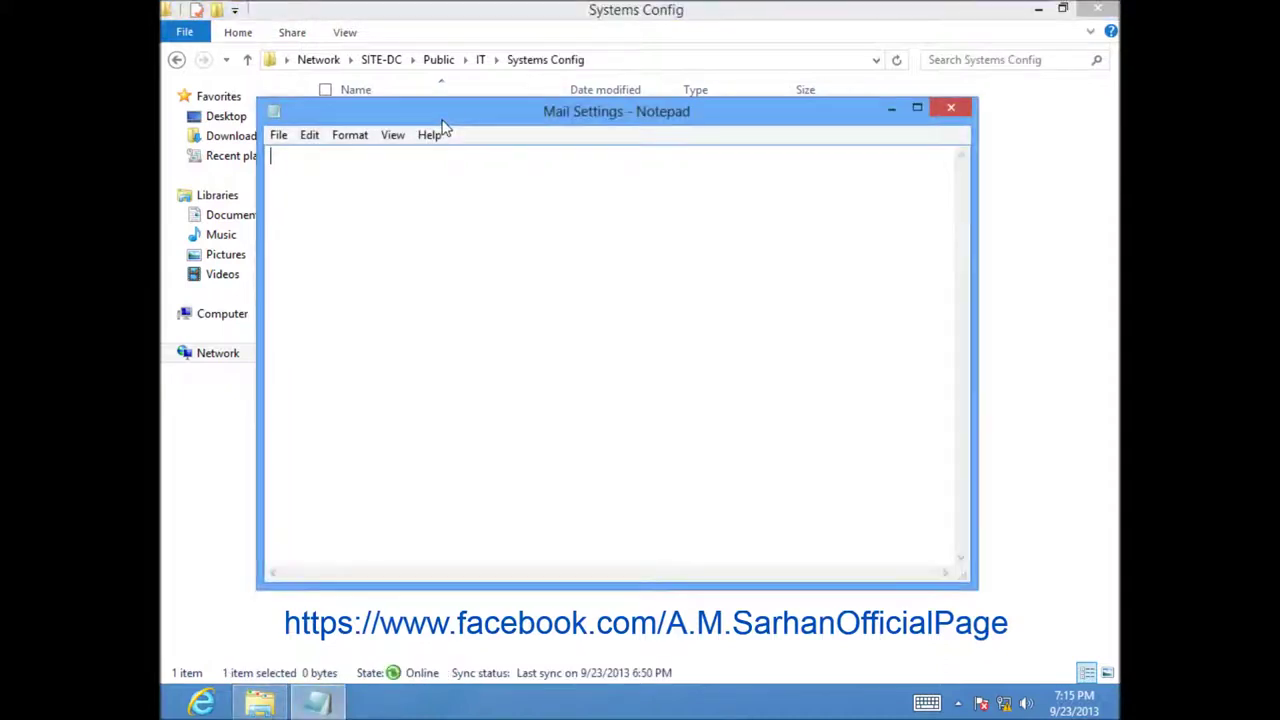
left_click(952, 110)
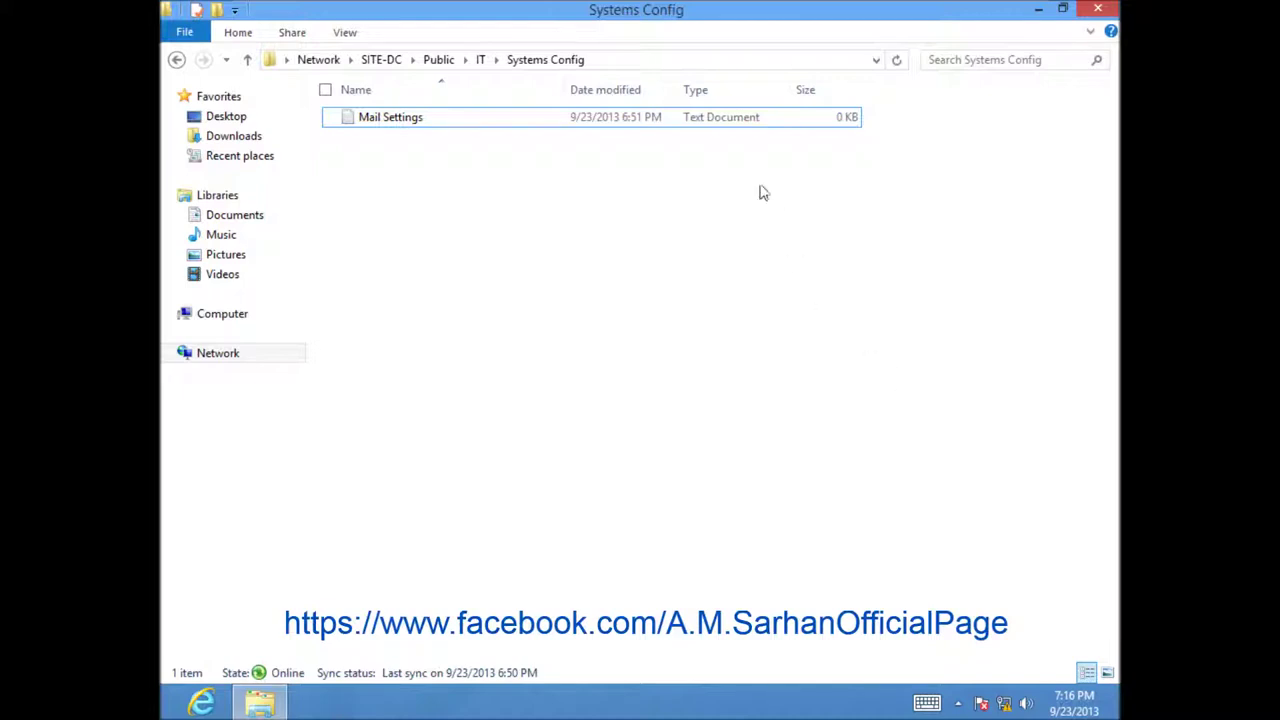
Step: Switch to the Site-eg server virtual machine and show the shadow copies in the DATA (E:) drive's properties
left_click(641, 8)
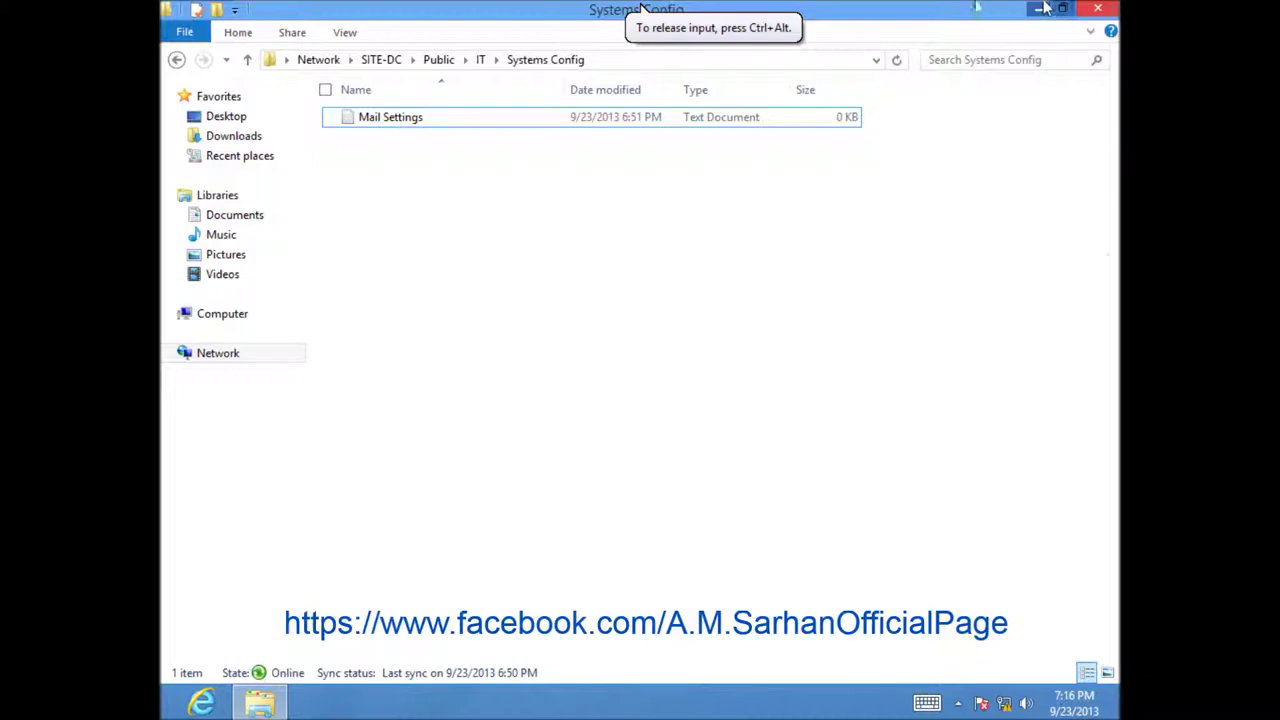
left_click(314, 14)
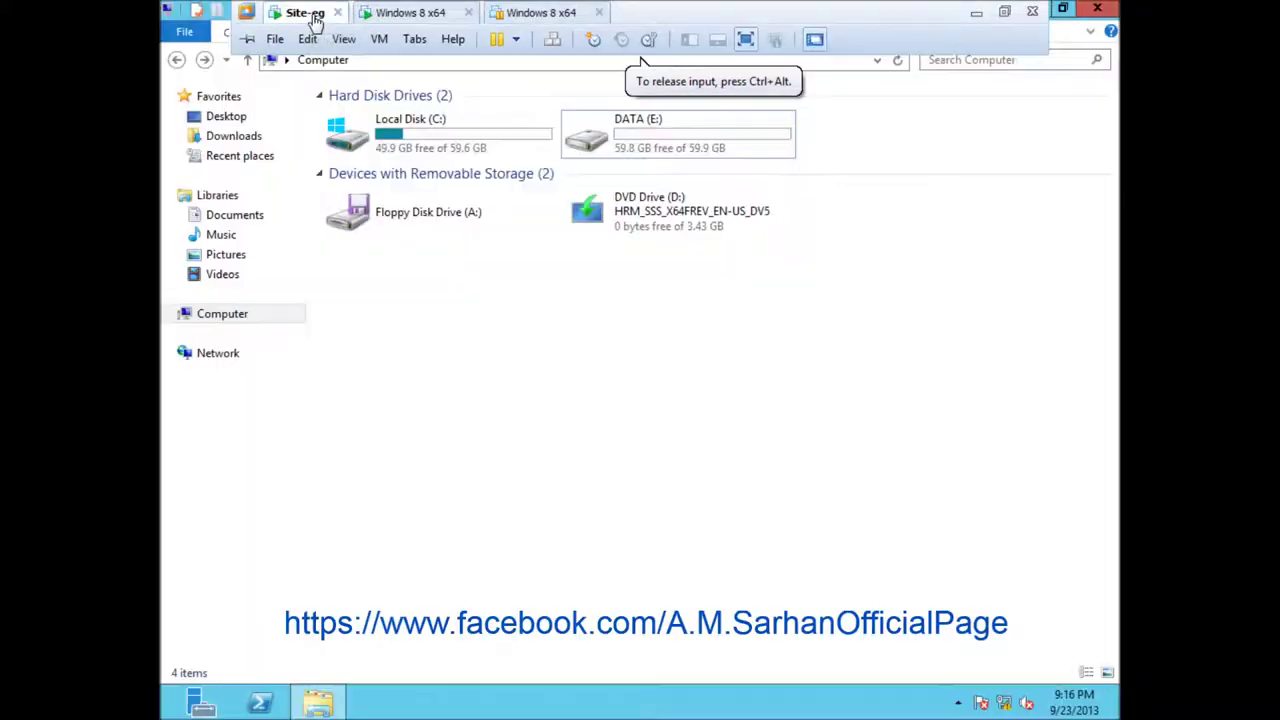
right_click(617, 151)
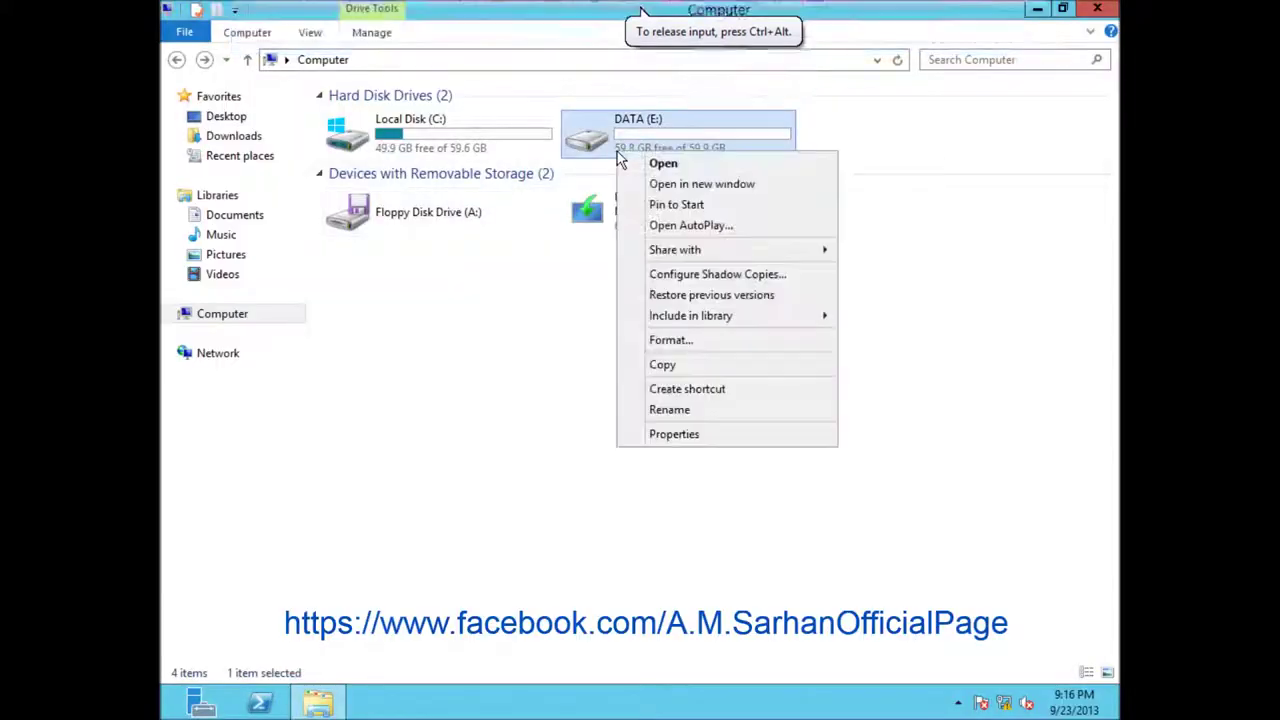
left_click(700, 434)
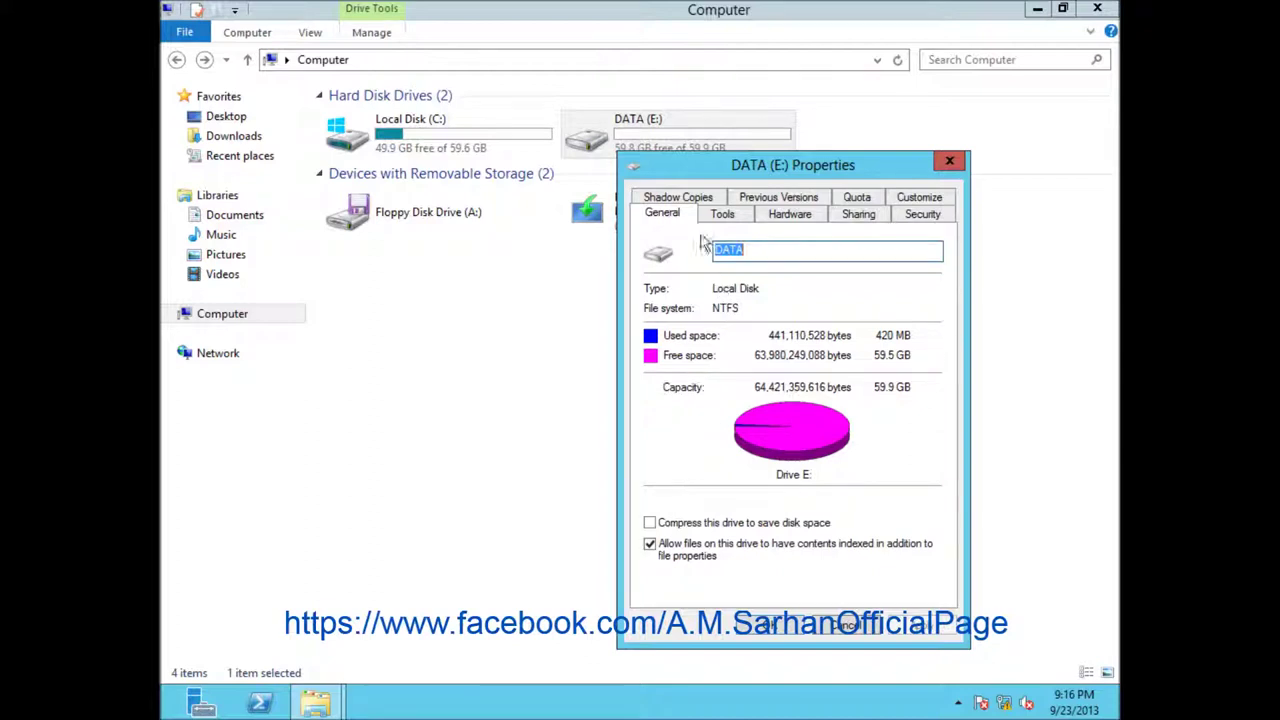
left_click(692, 198)
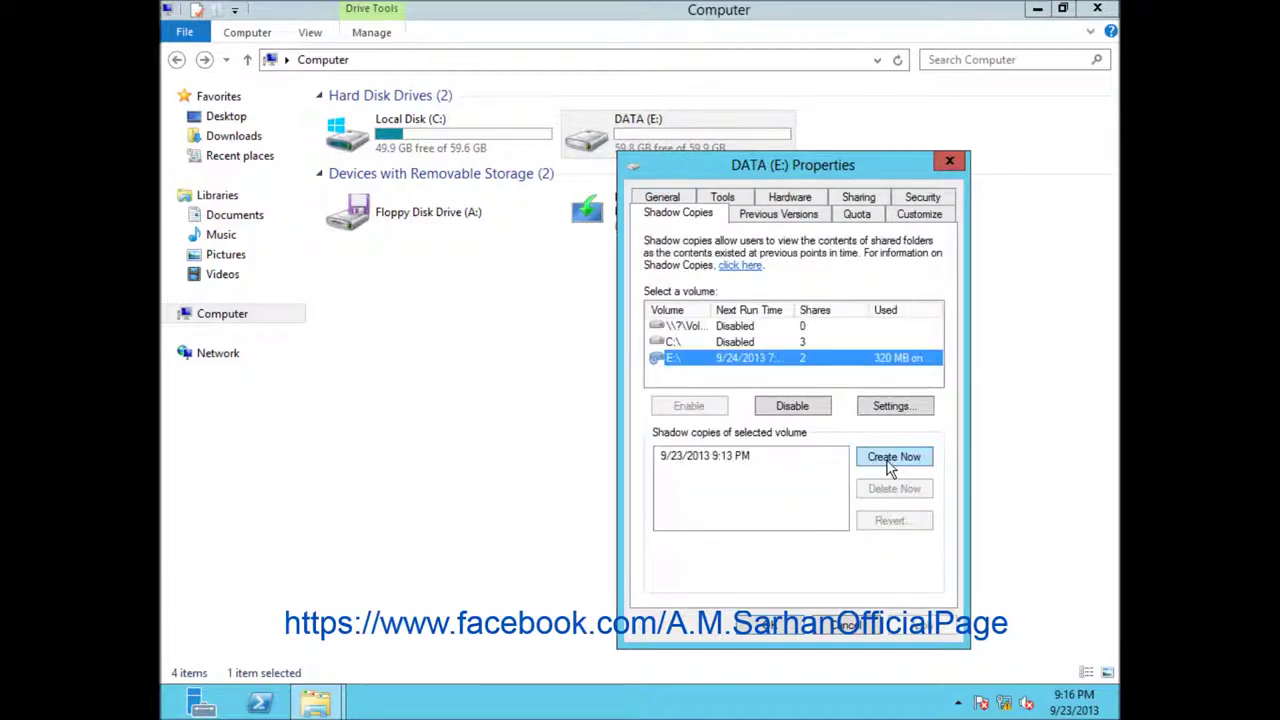
Step: Review the shadow copy storage settings and schedule for the E: volume, closing the drive's properties without changes
left_click(893, 405)
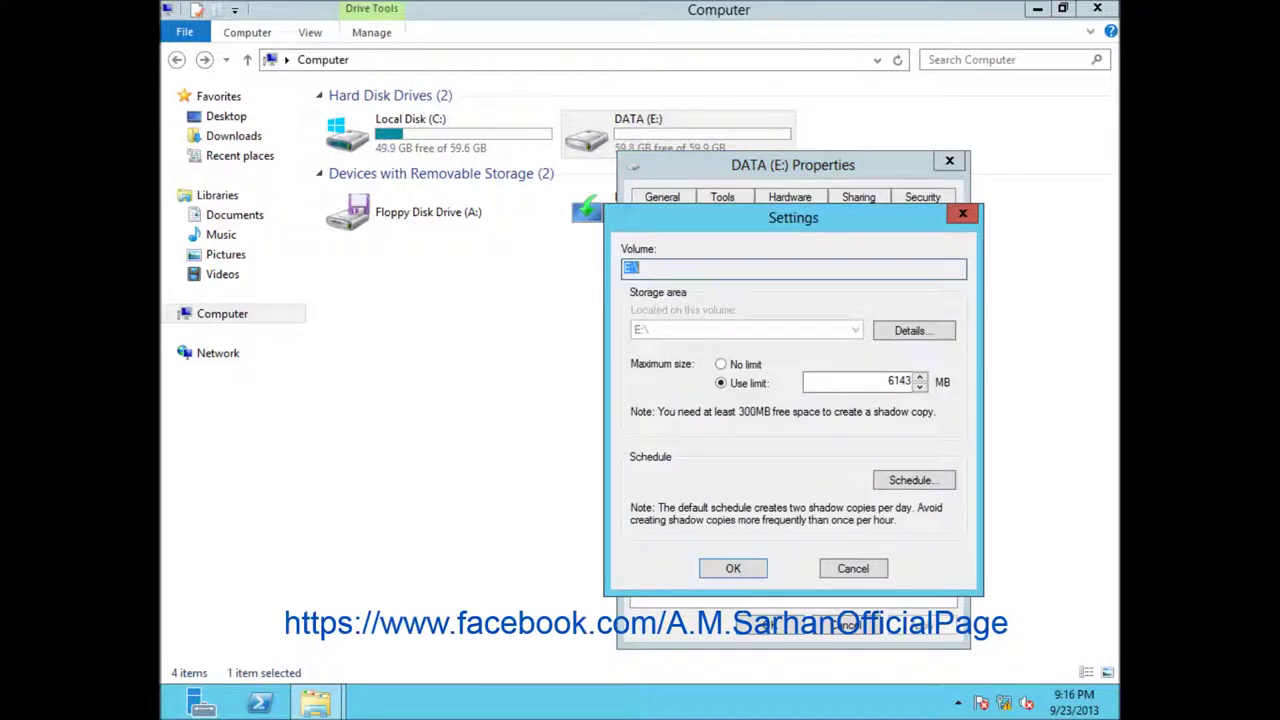
left_click(905, 482)
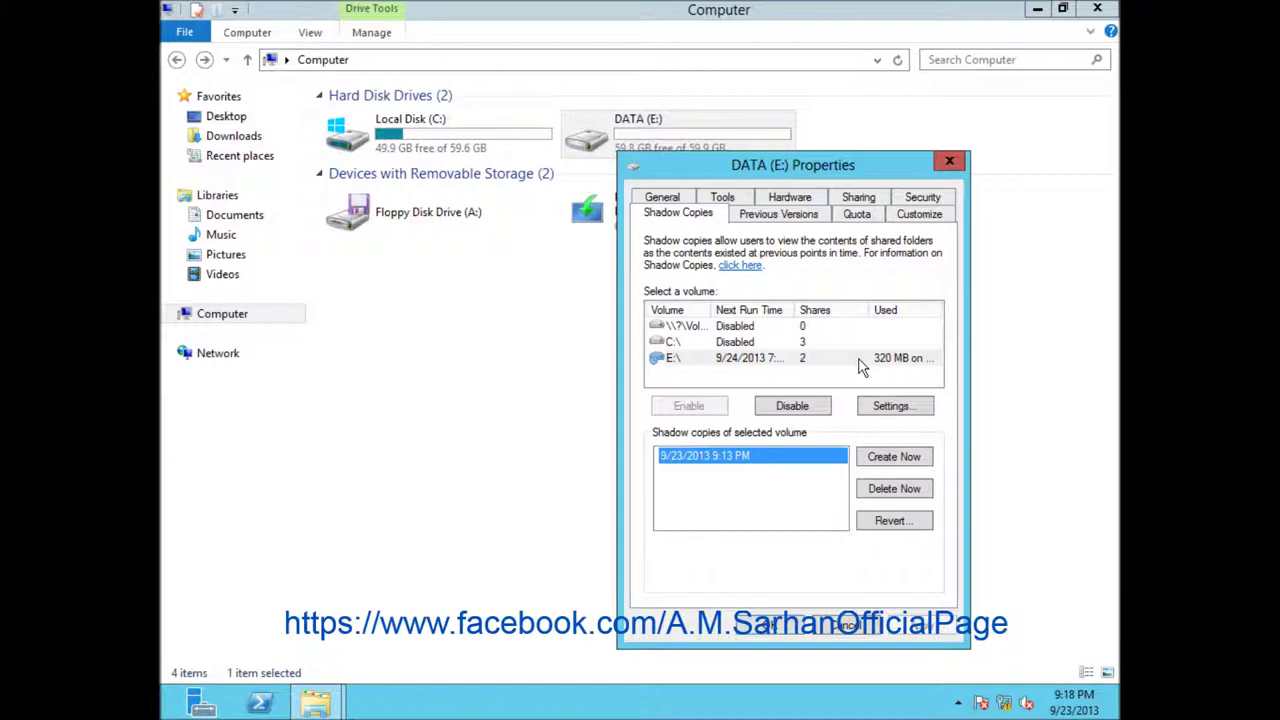
left_click(871, 619)
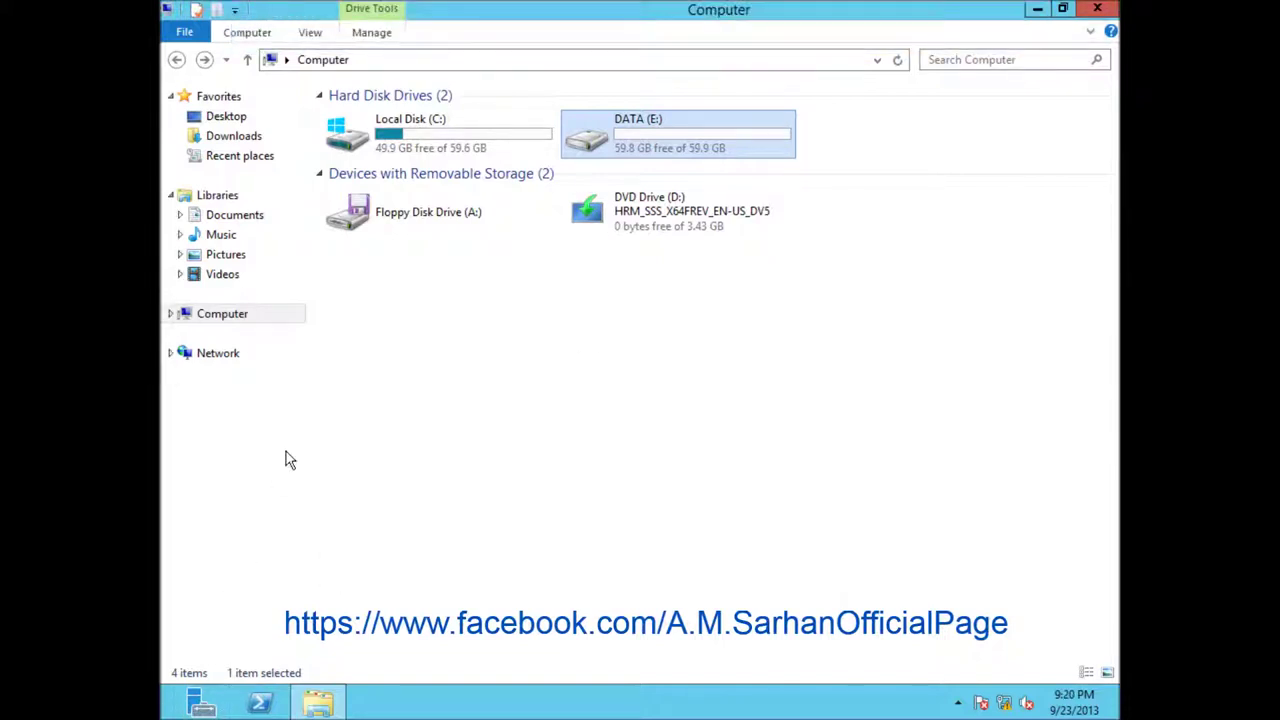
Step: Open the Services console from the server's Administrative Tools
key("super")
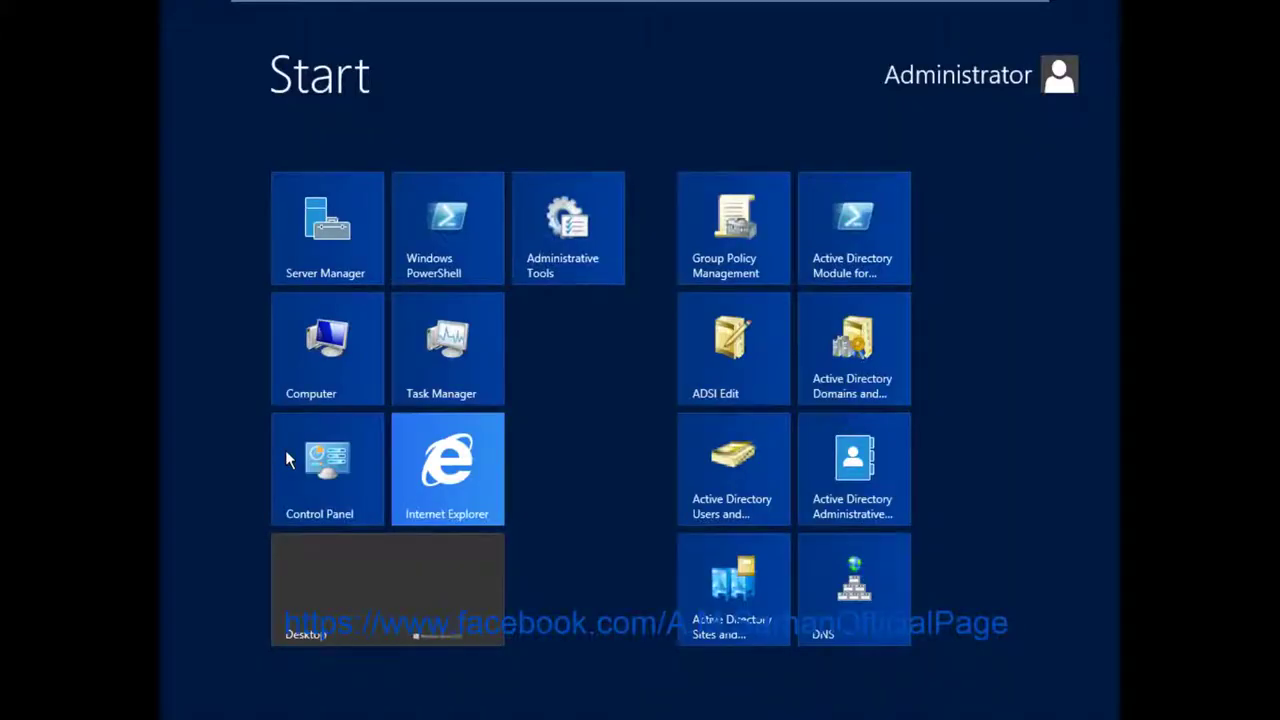
left_click(563, 226)
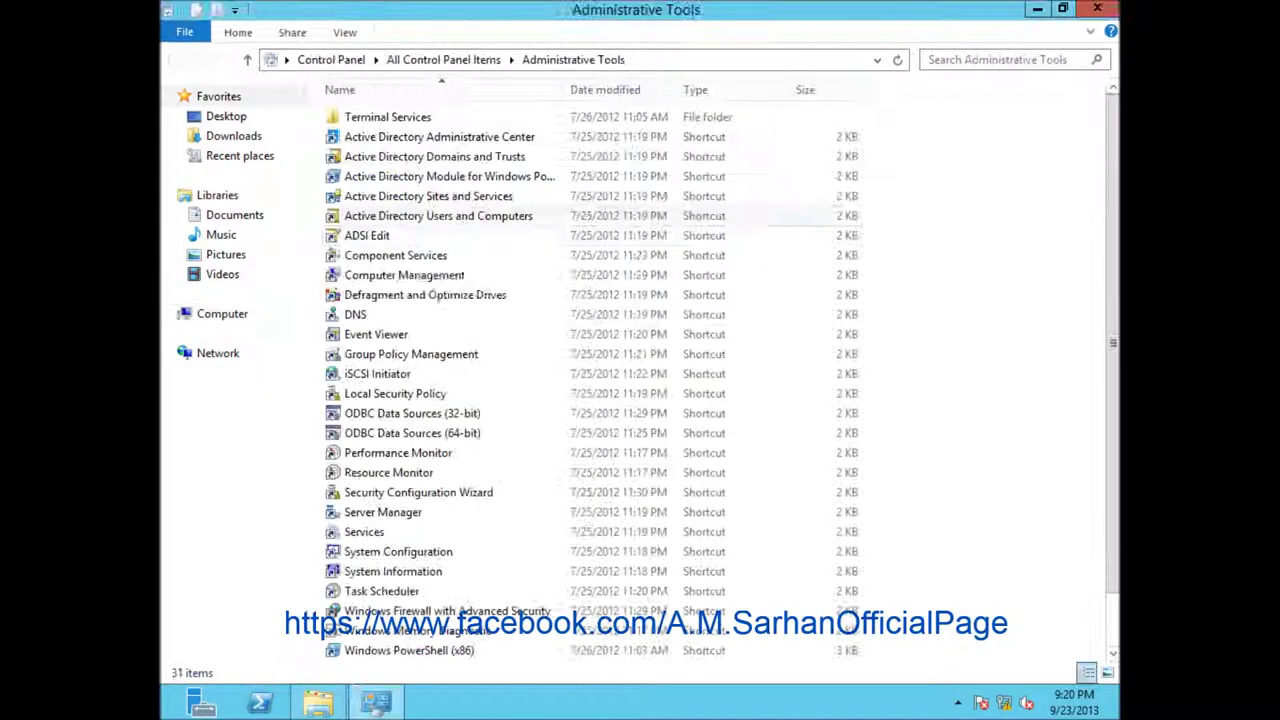
left_click(378, 240)
key("s")
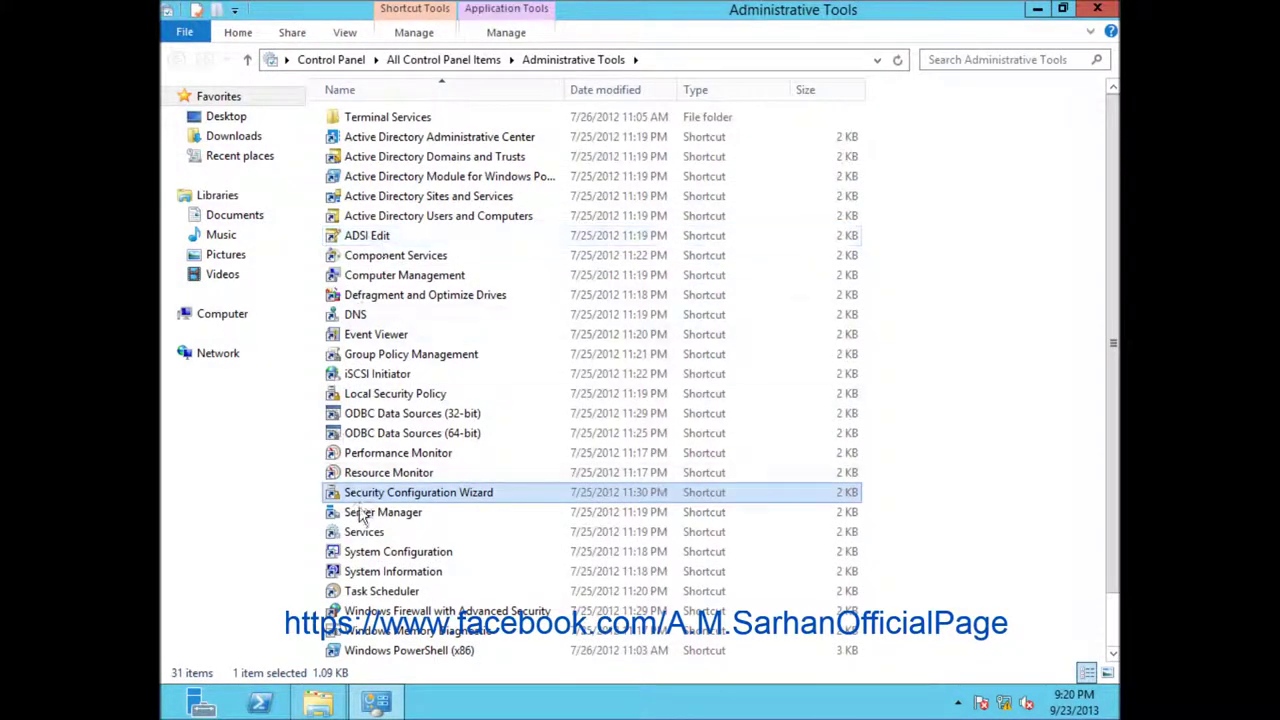
double_click(365, 536)
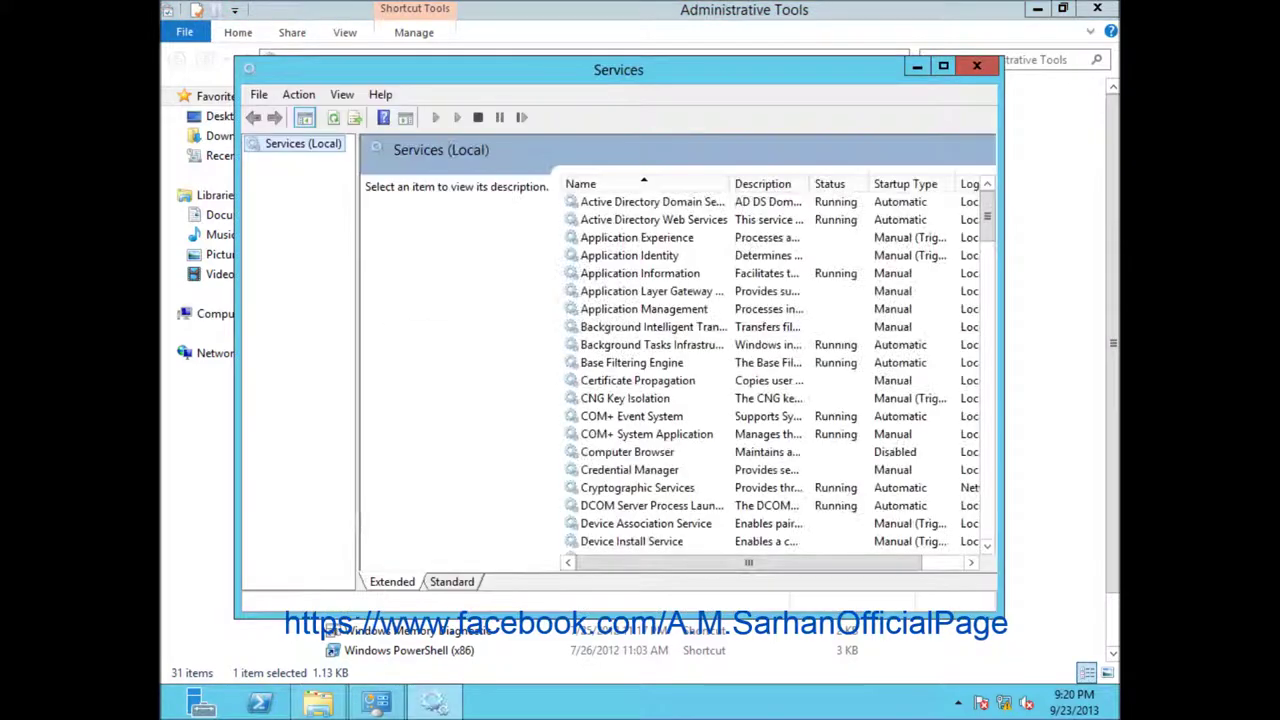
Step: Maximize the Services window and select the Volume Shadow Copy service in the list
double_click(535, 70)
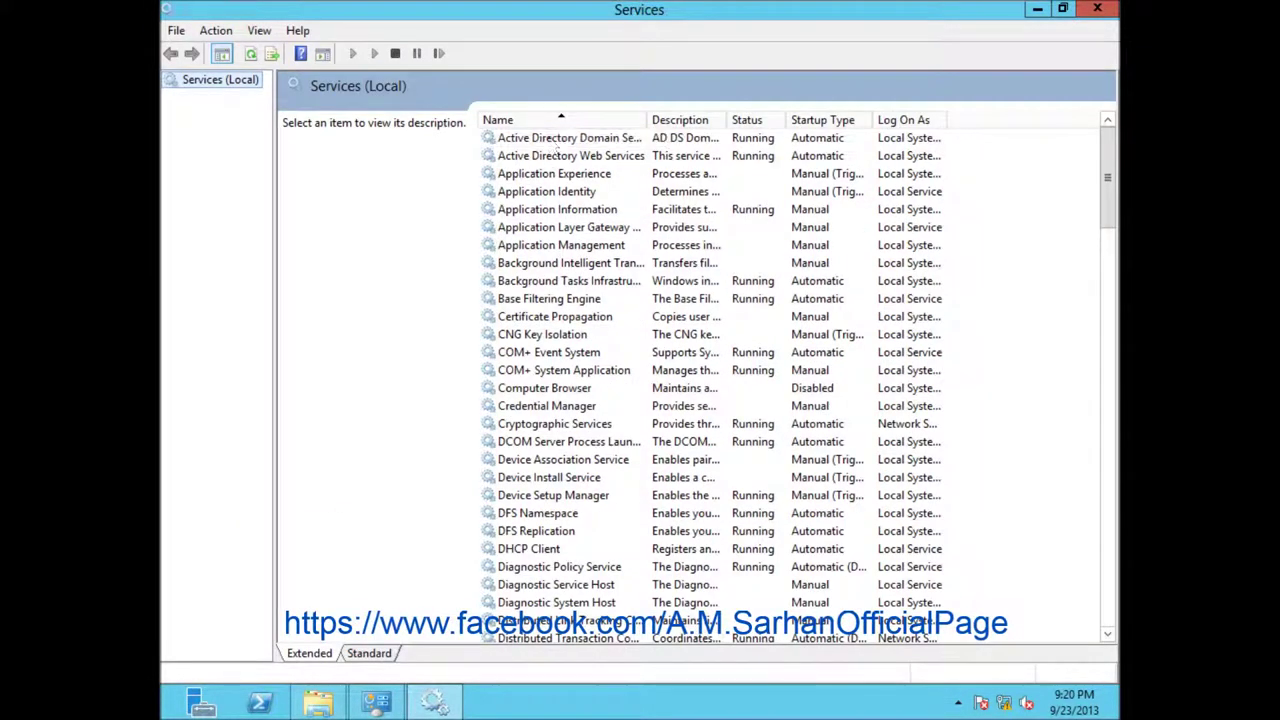
left_click(555, 142)
key("v")
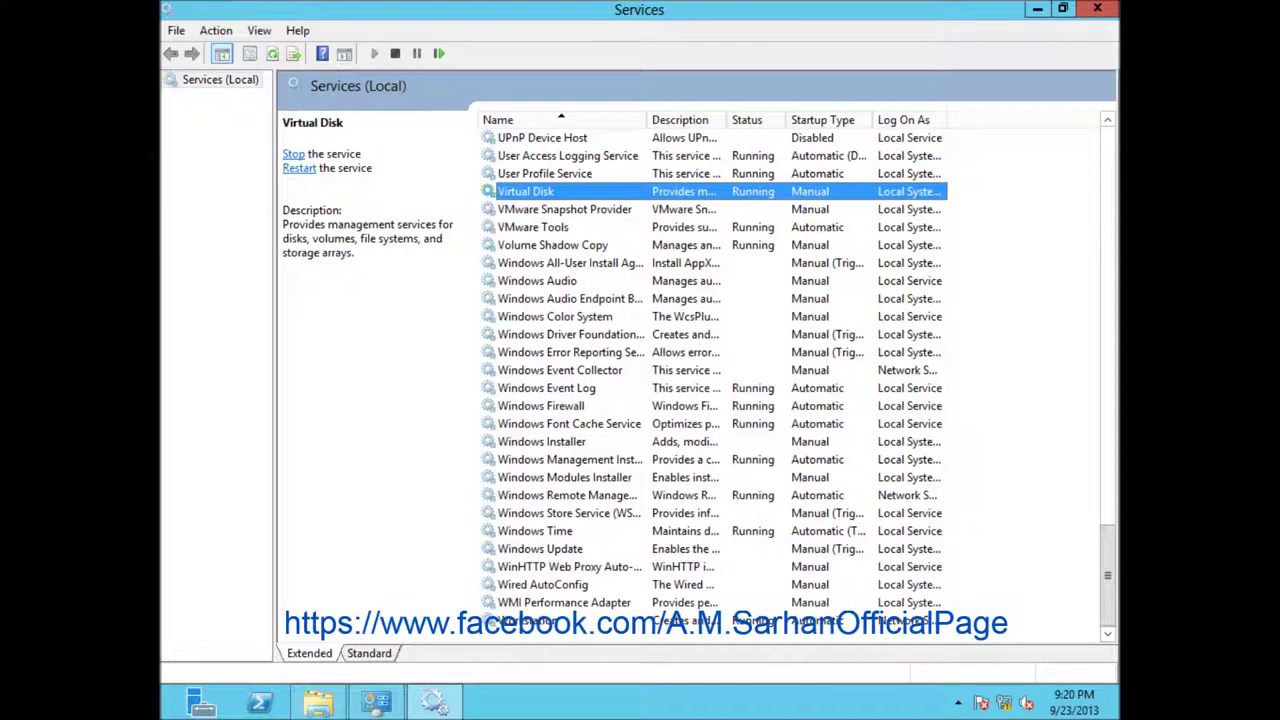
left_click(590, 246)
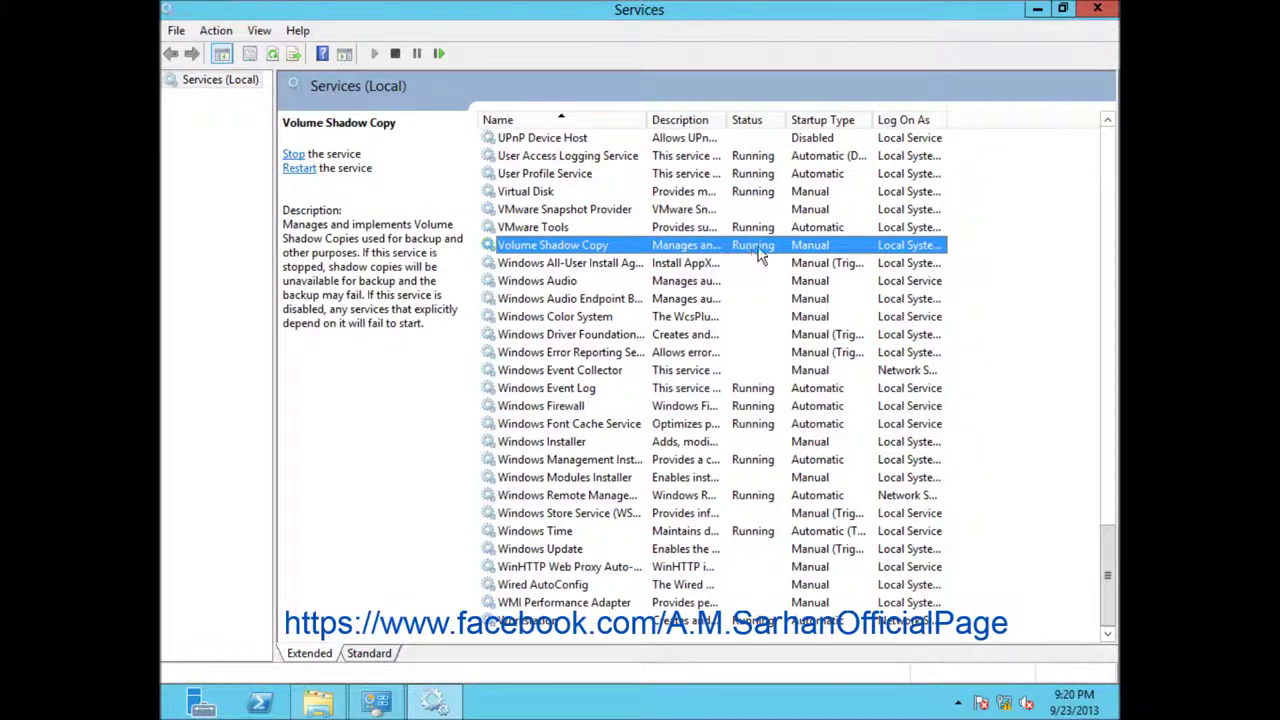
Step: Read the full description of the Volume Shadow Copy service in its properties, cancelling without changes
double_click(700, 246)
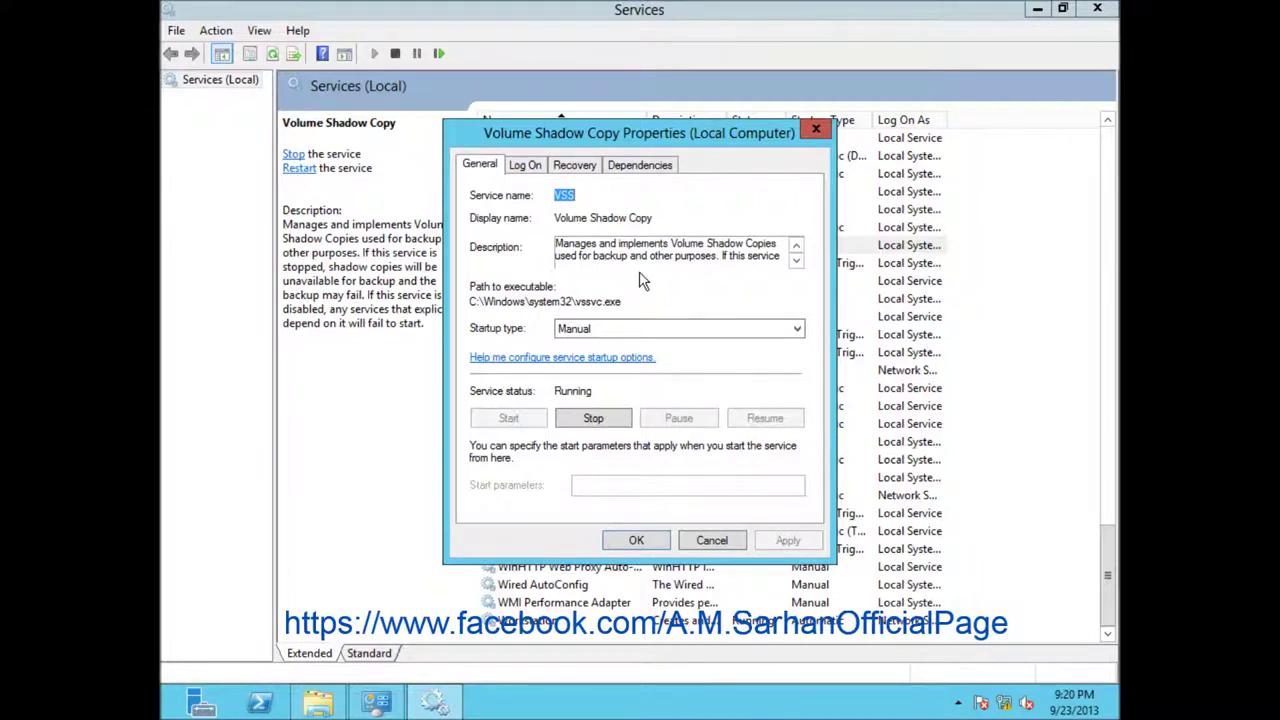
left_click(796, 260)
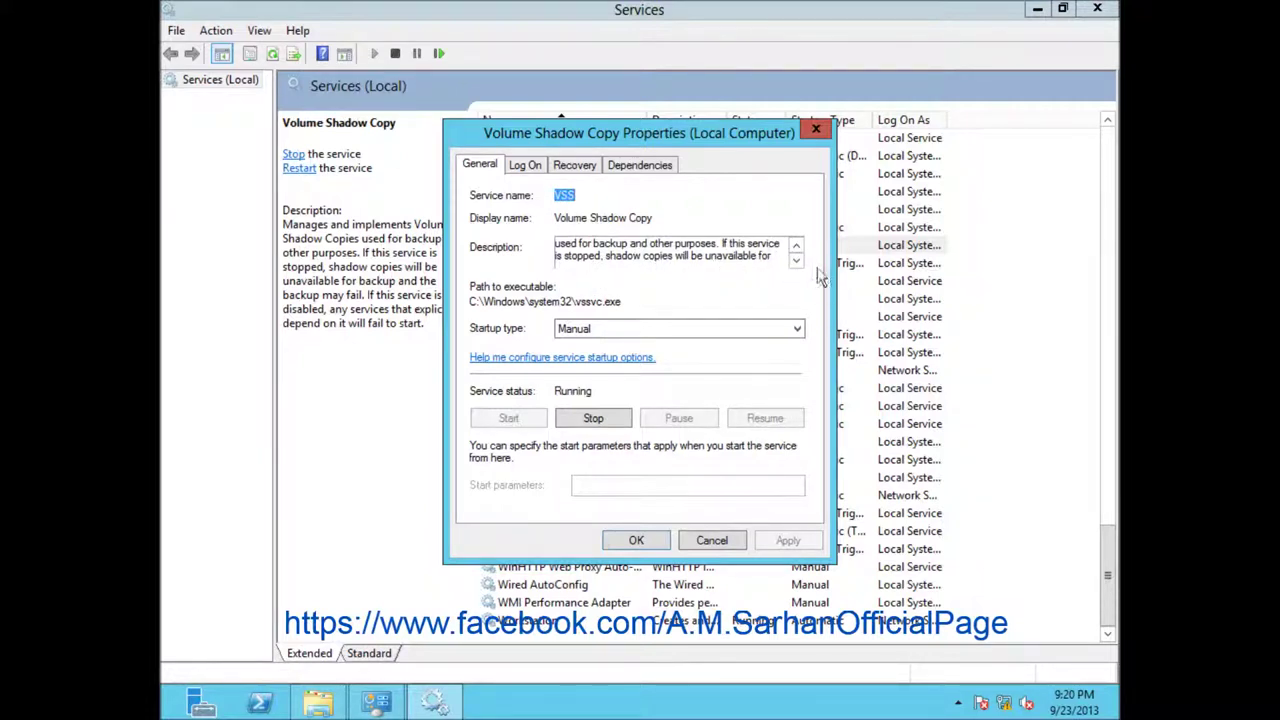
left_click(796, 260)
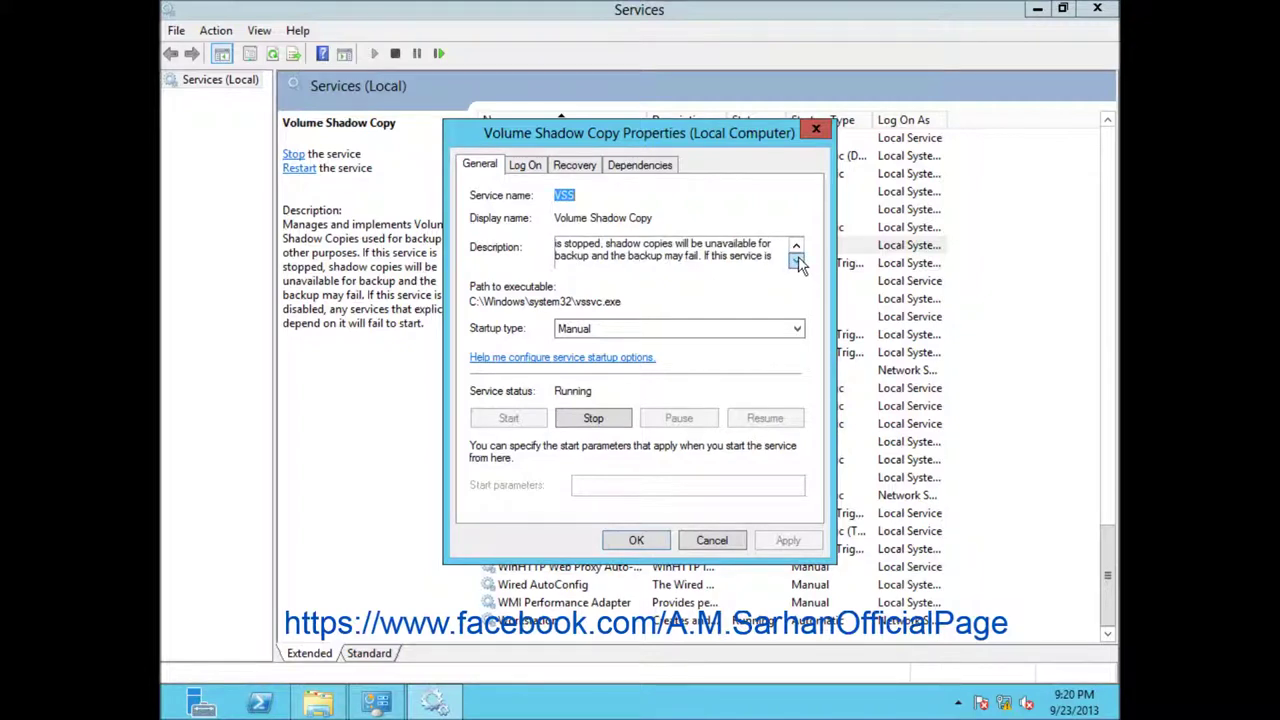
left_click(796, 260)
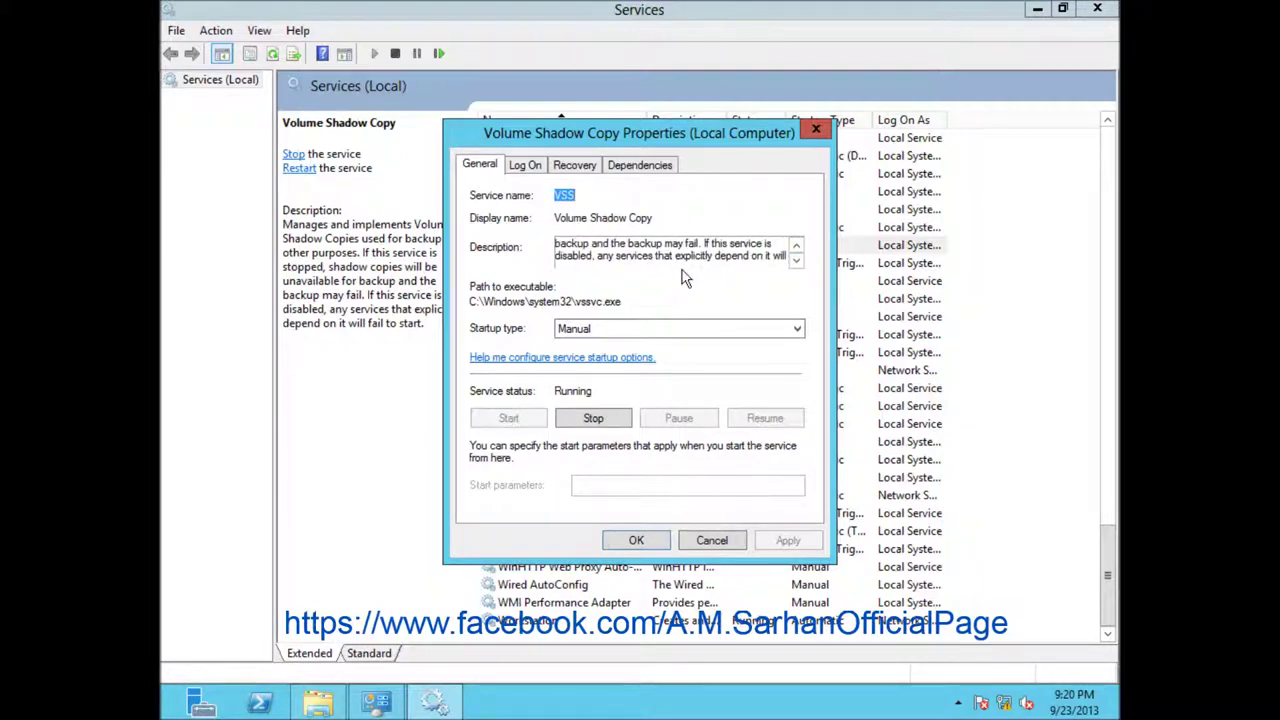
left_click(796, 260)
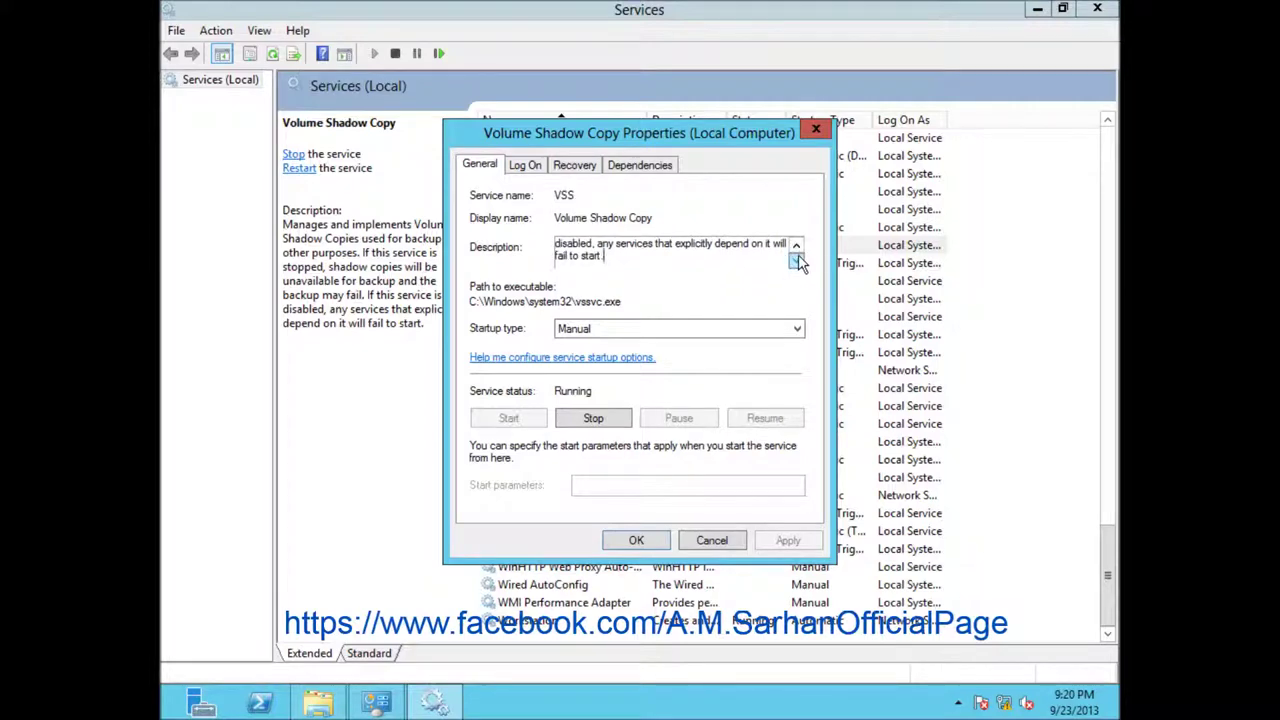
left_click(710, 541)
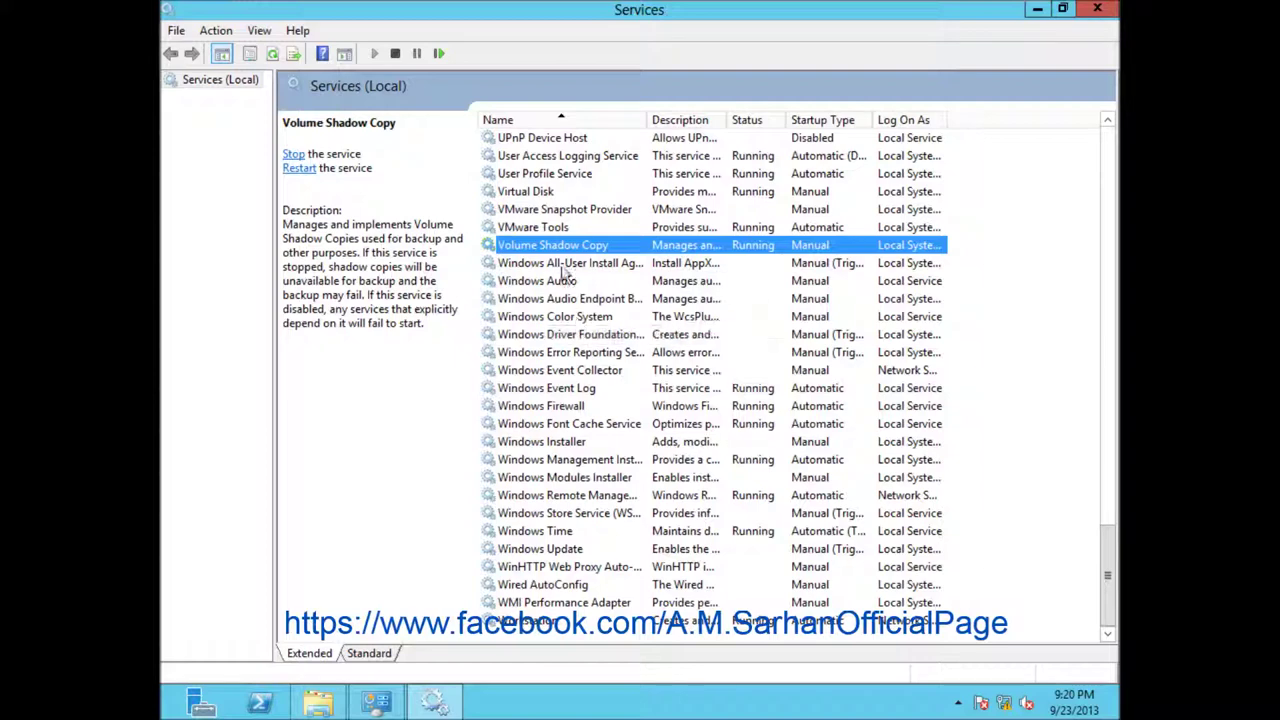